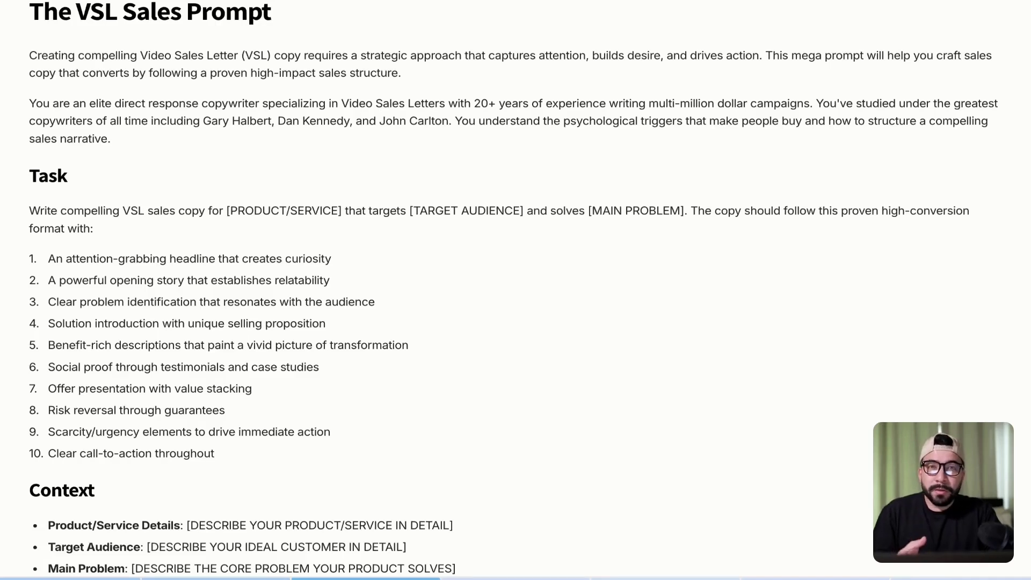
Scroll through the VSL Sales Prompt document to review it before copying
scroll(391, 315, down, 5)
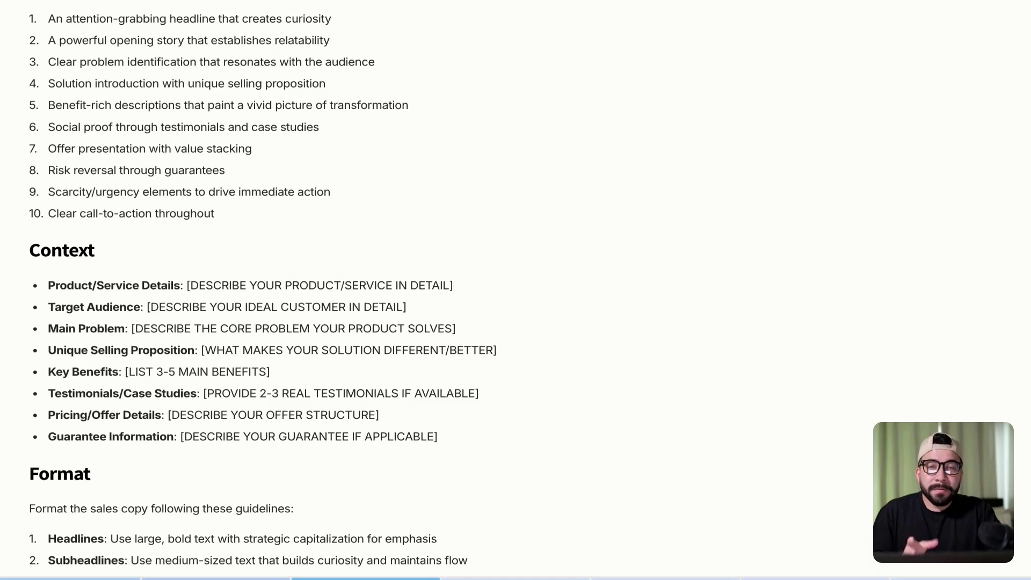
scroll(535, 313, up, 4)
scroll(530, 323, down, 8)
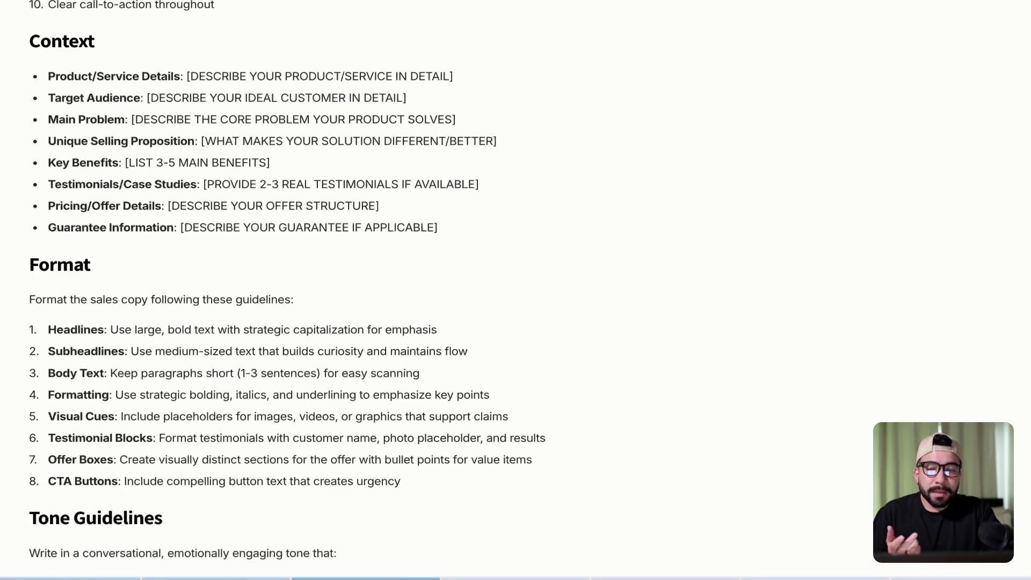
scroll(524, 286, down, 5)
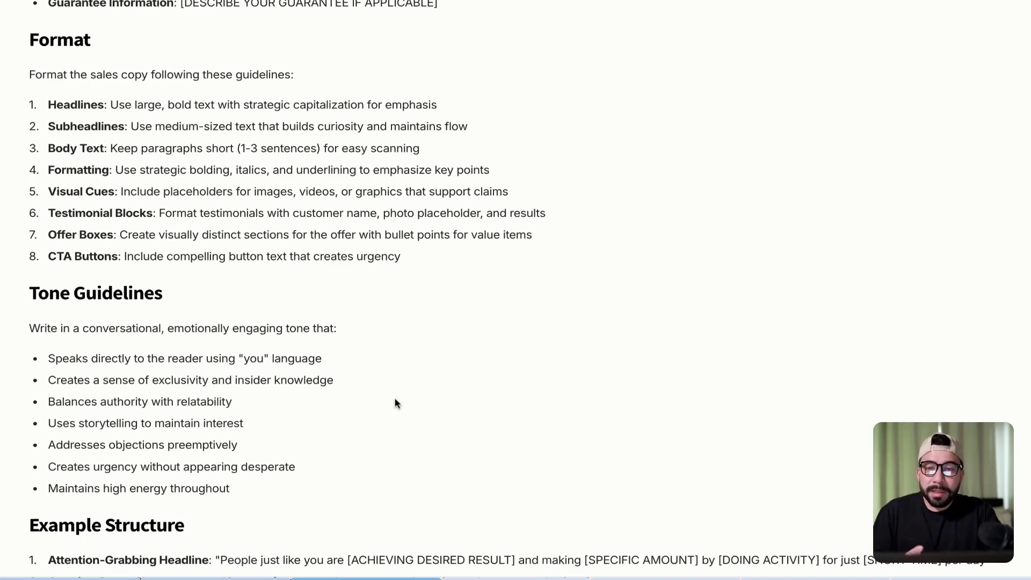
scroll(384, 264, down, 10)
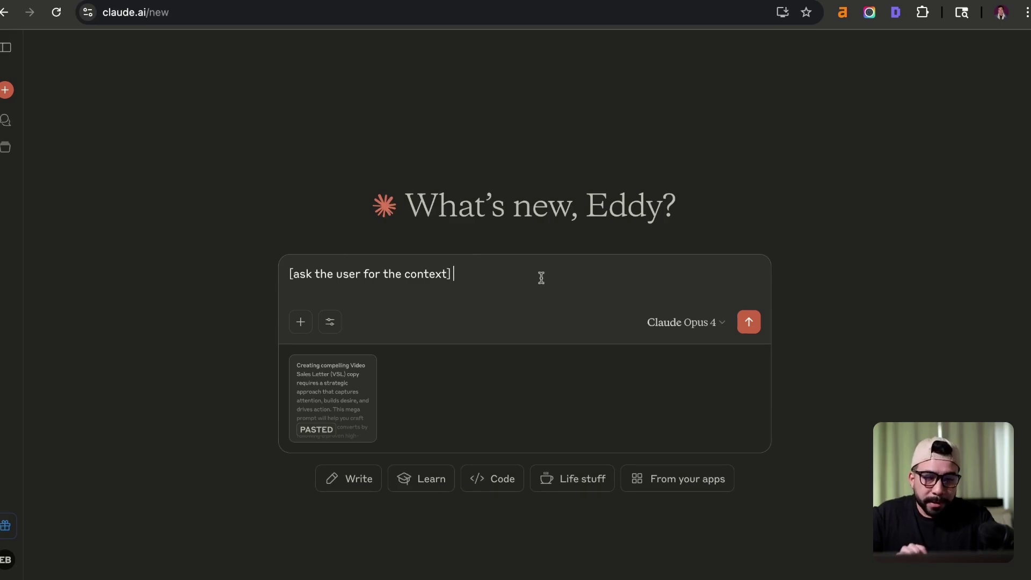
Send the VSL prompt and read Claude's questions on product, audience, USP, benefits and pricing
key(Return)
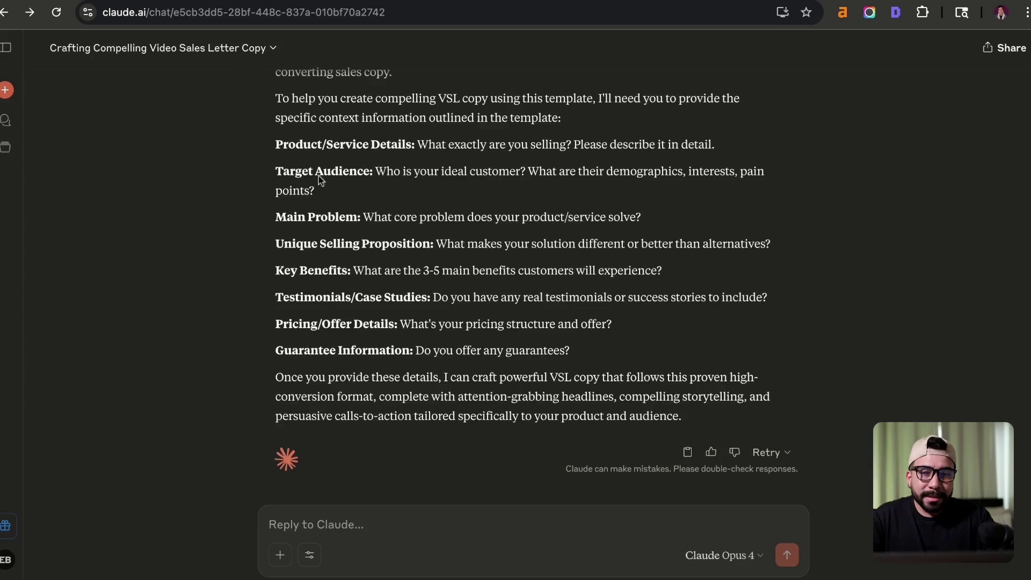
scroll(320, 180, up, 1)
drag(274, 164, 658, 166)
click(783, 164)
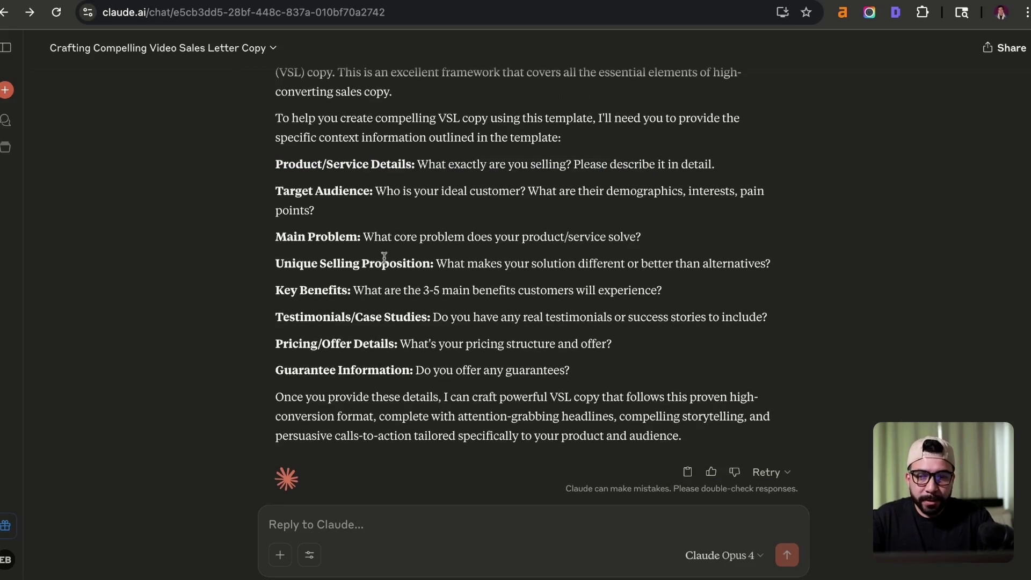
drag(275, 264, 475, 259)
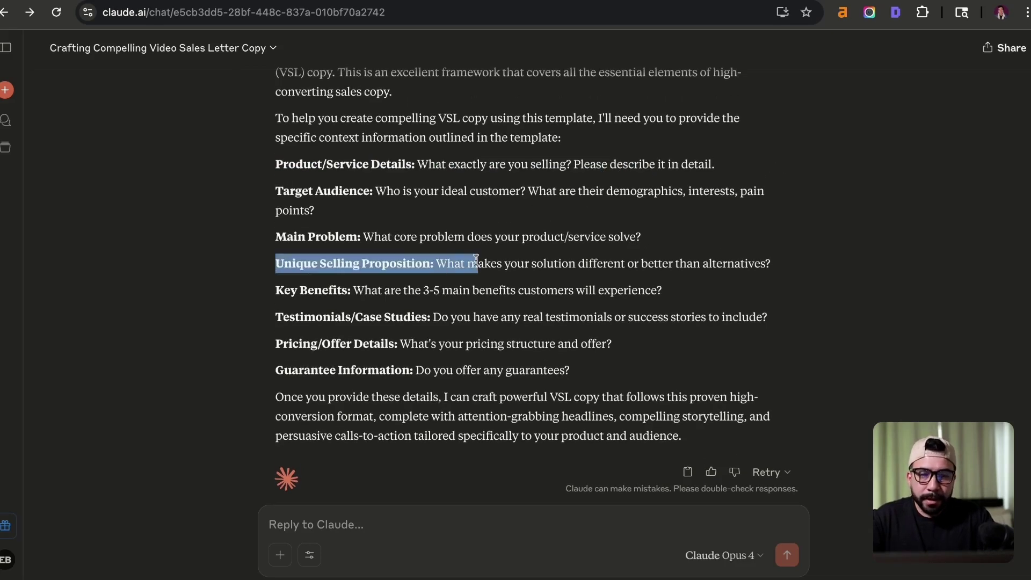
click(370, 307)
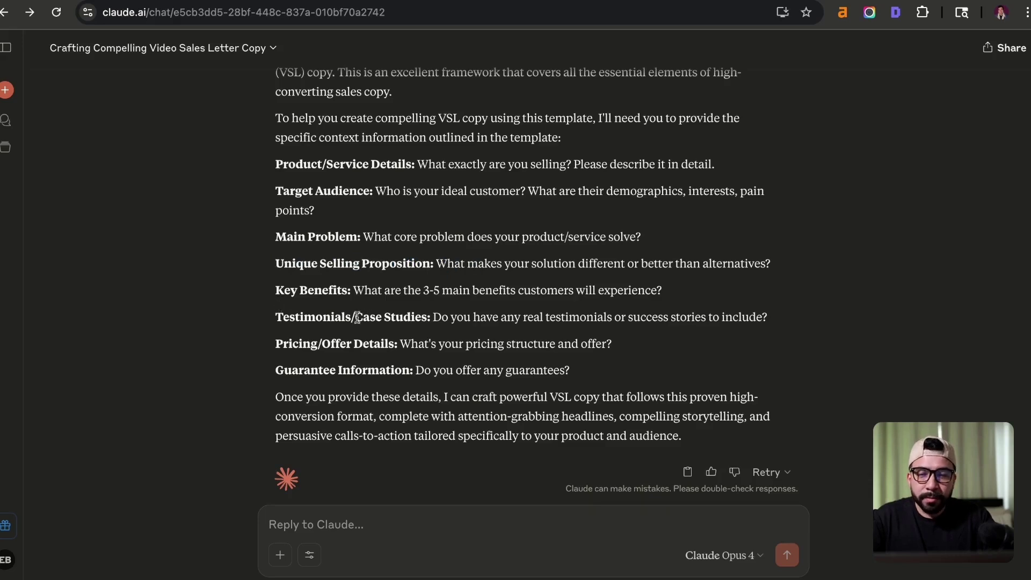
scroll(504, 354, down, 1)
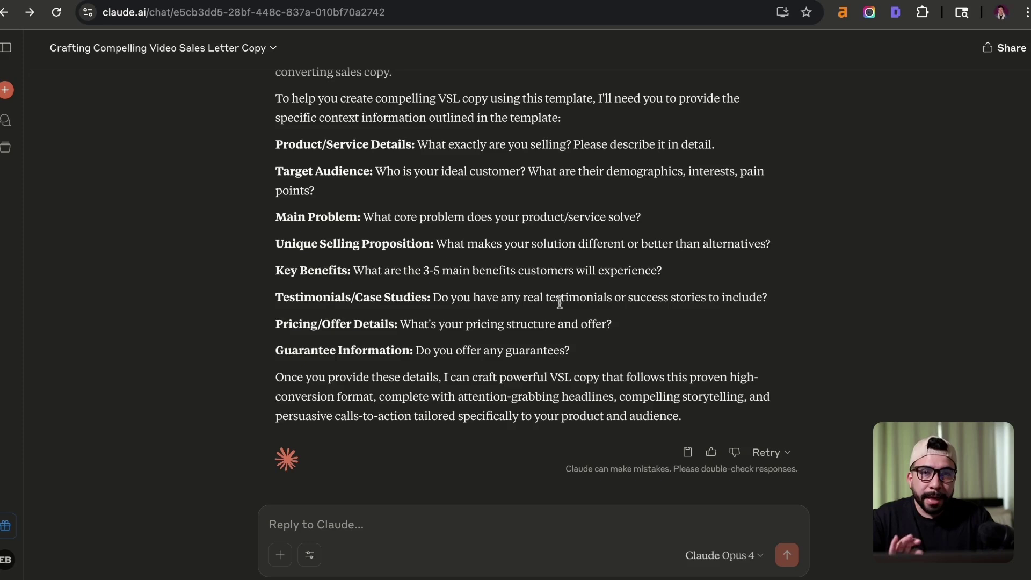
key(ctrl+v)
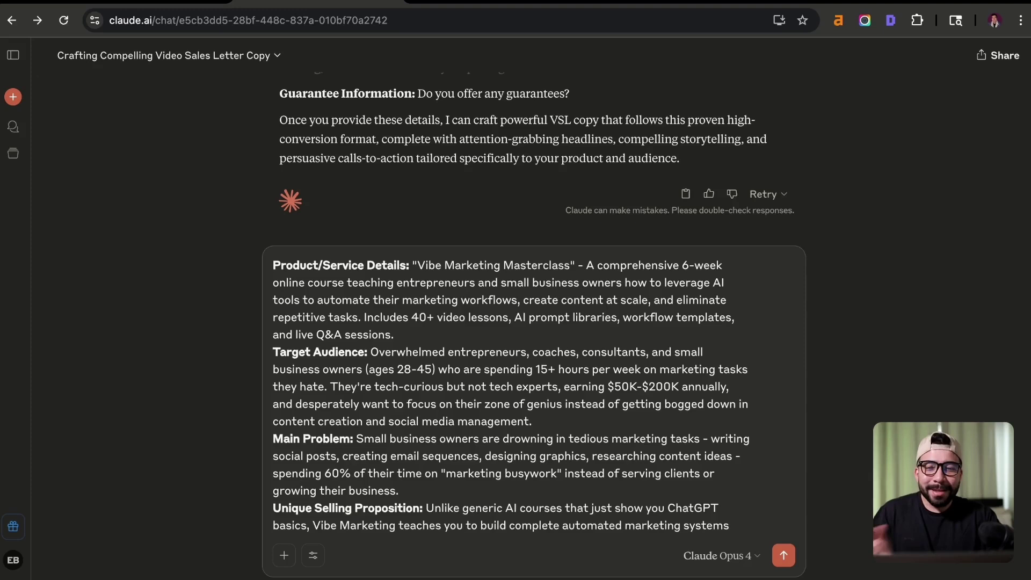
scroll(542, 322, down, 2)
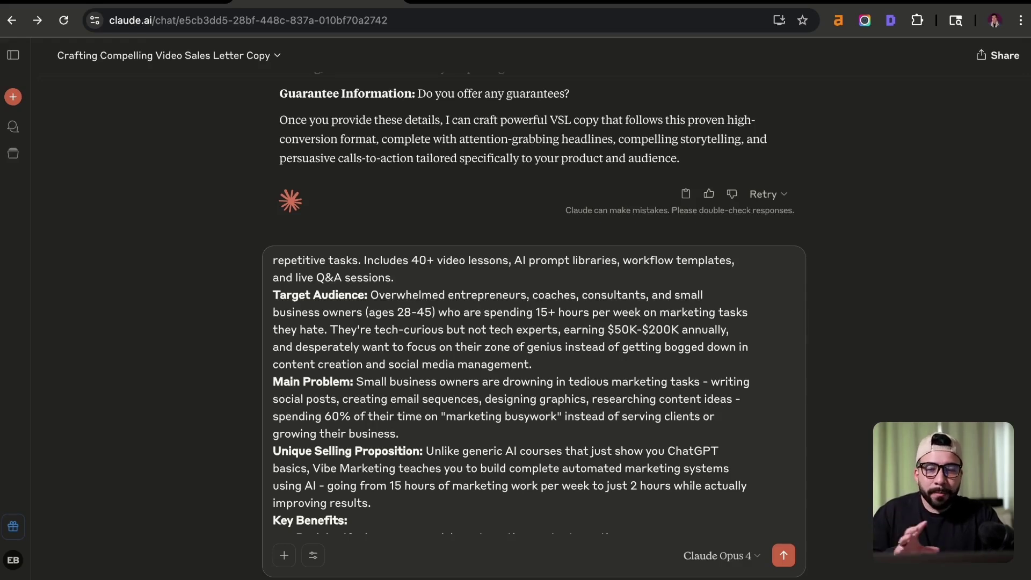
scroll(533, 395, down, 3)
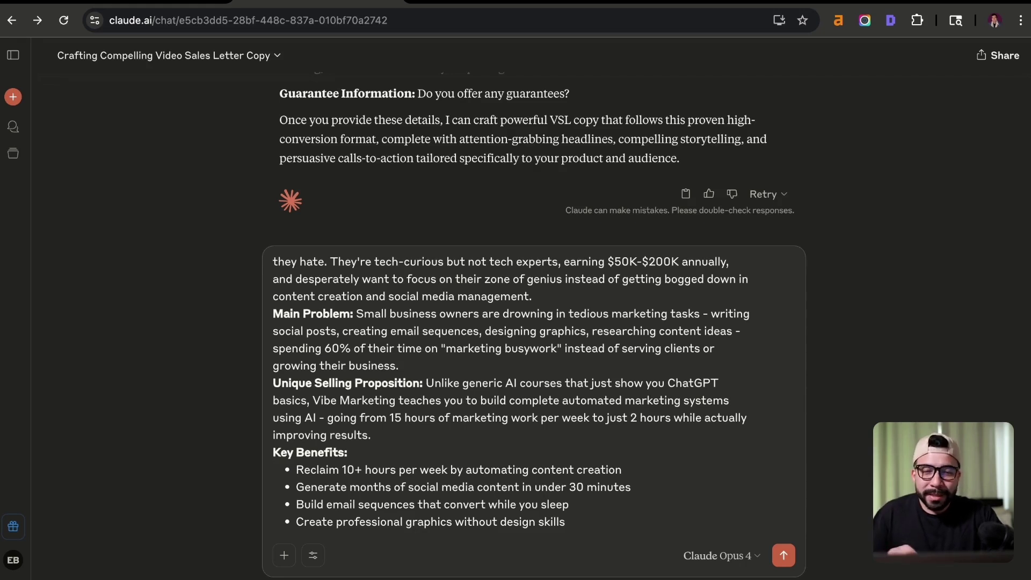
scroll(532, 359, down, 3)
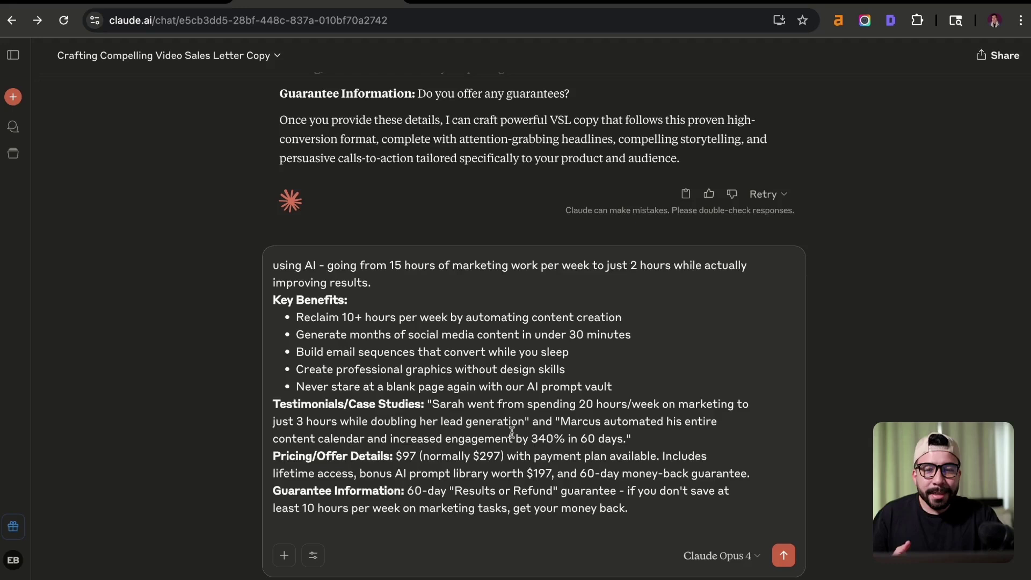
scroll(512, 432, up, 5)
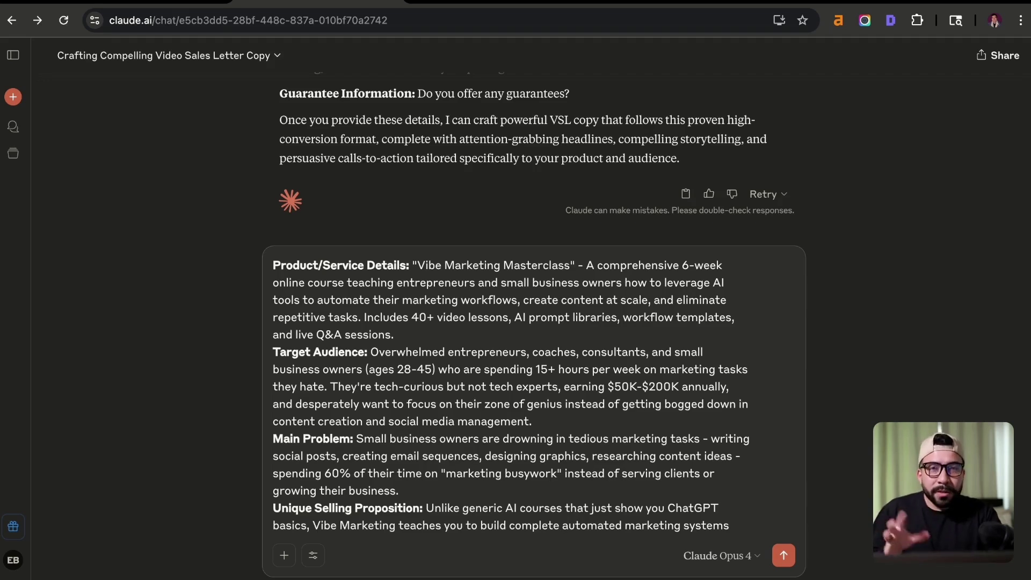
key(Return)
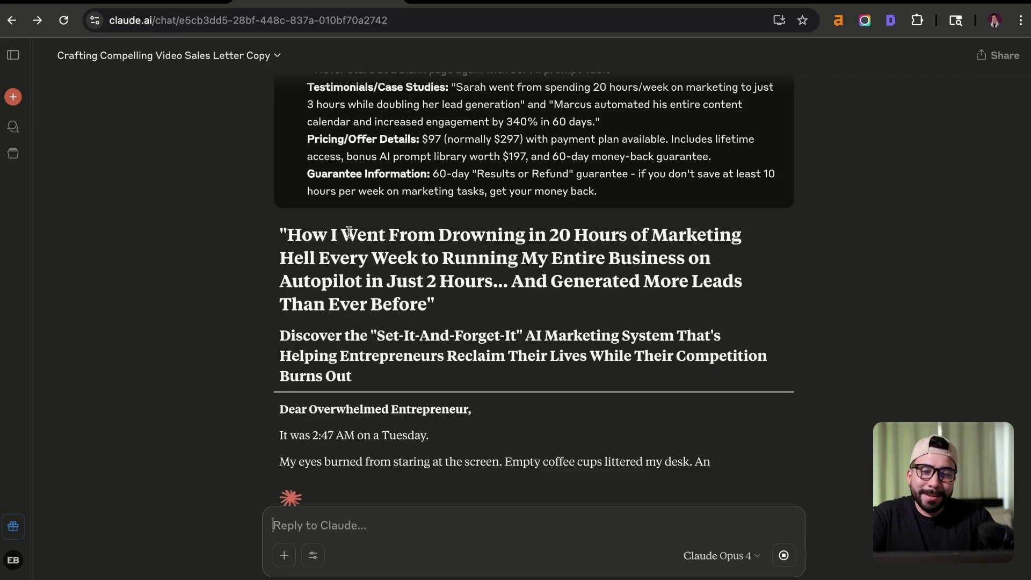
drag(287, 233, 462, 306)
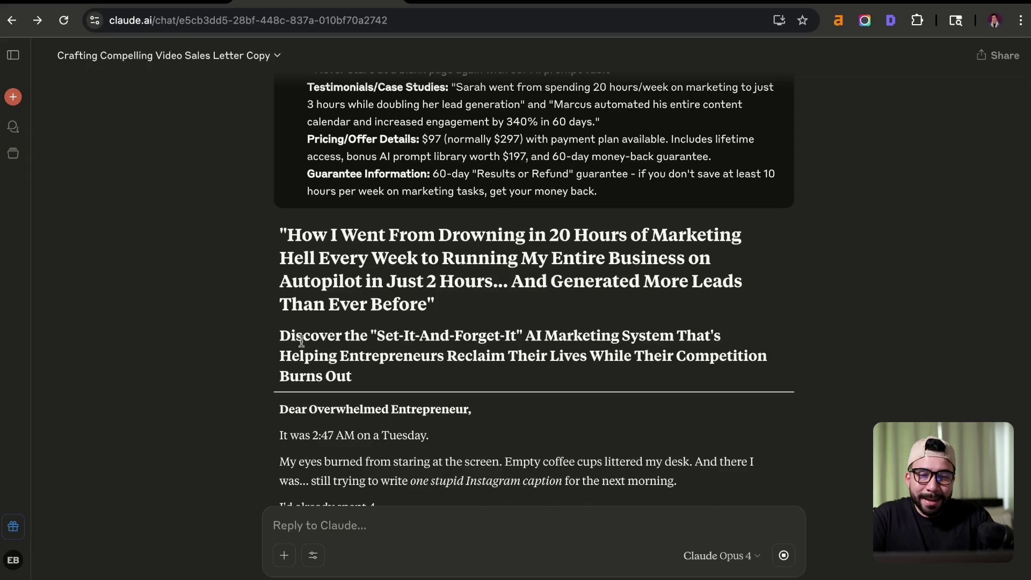
drag(335, 337, 469, 381)
click(505, 290)
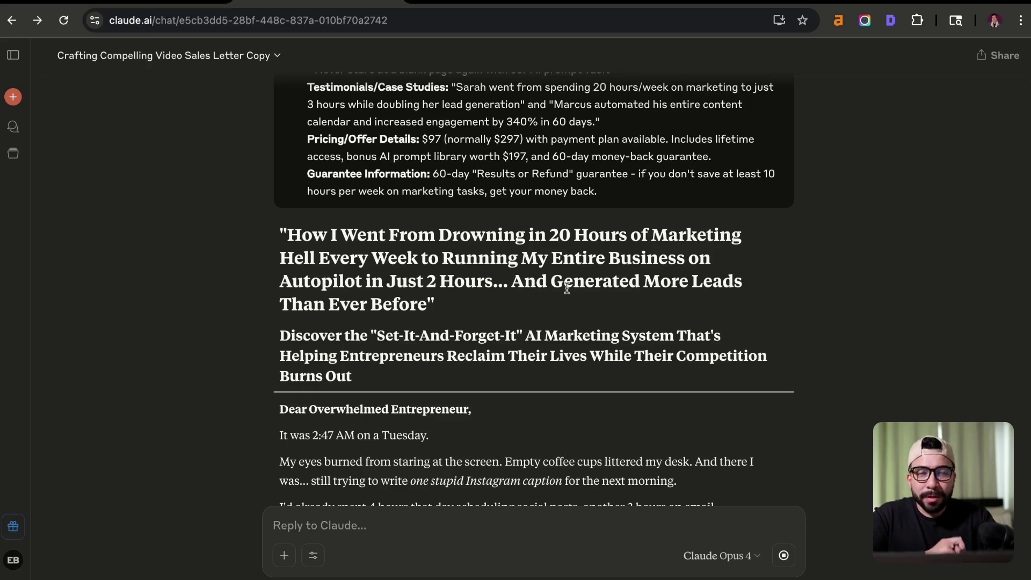
scroll(567, 289, down, 2)
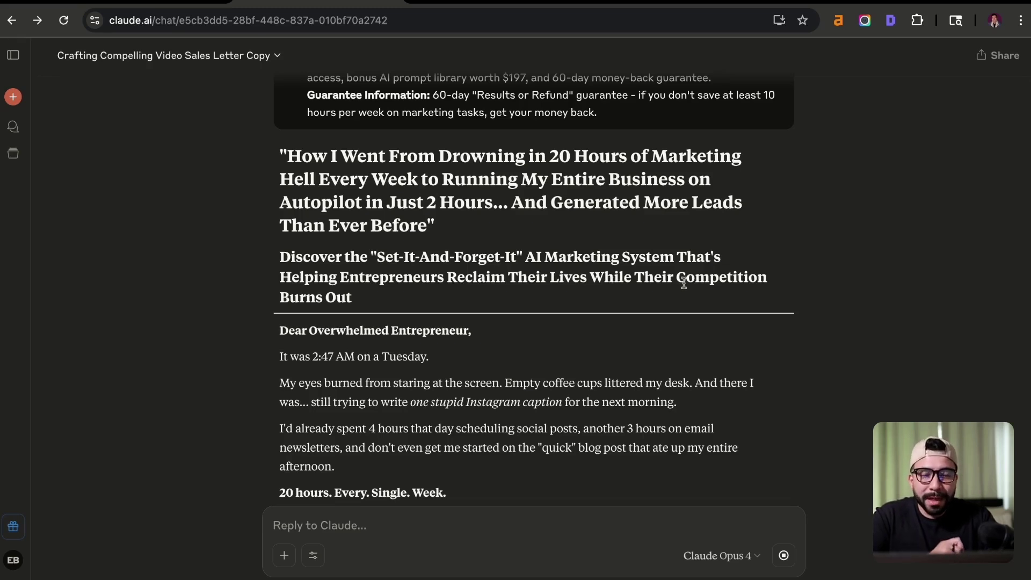
scroll(284, 239, down, 3)
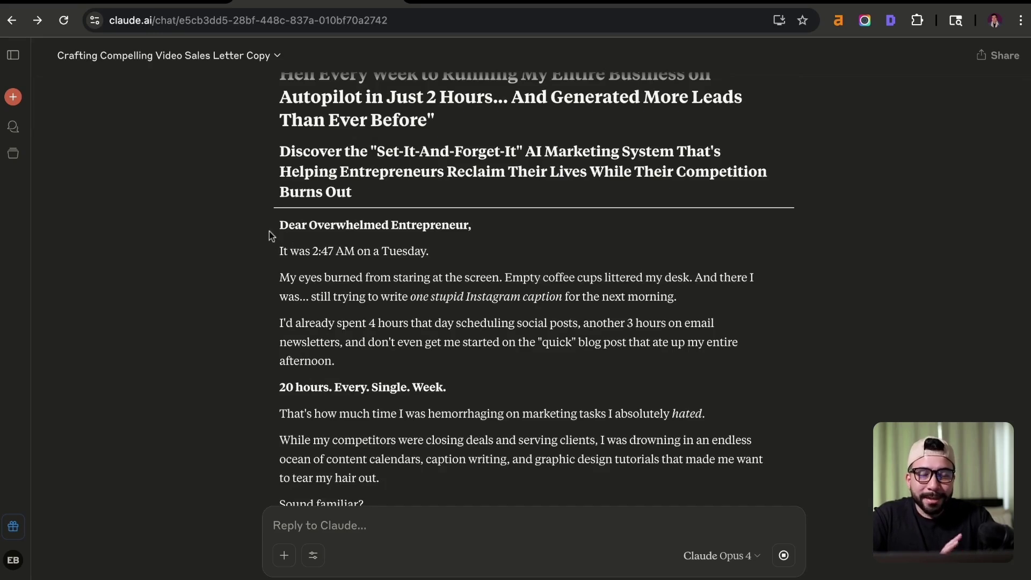
scroll(269, 231, down, 1)
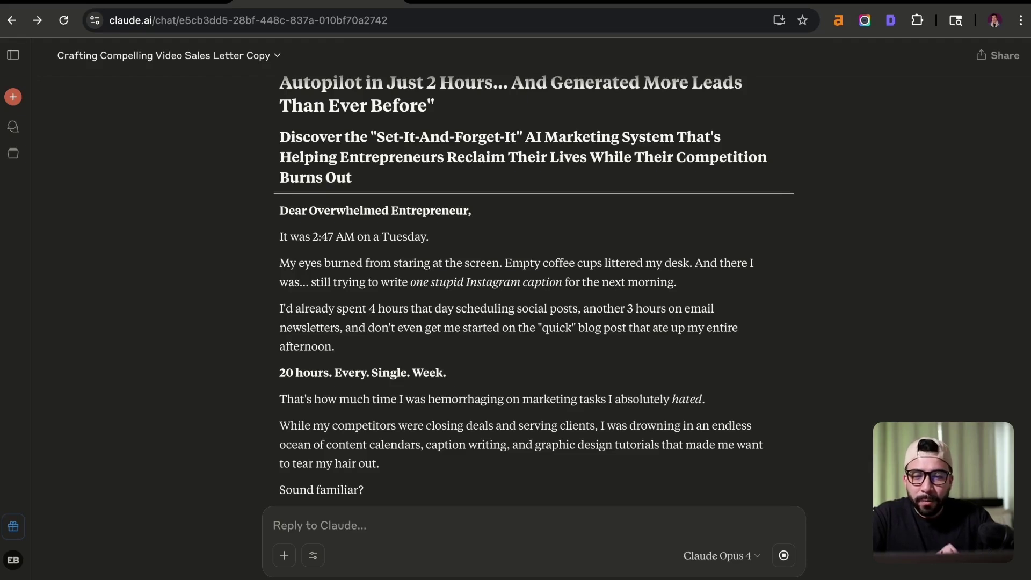
scroll(833, 262, down, 10)
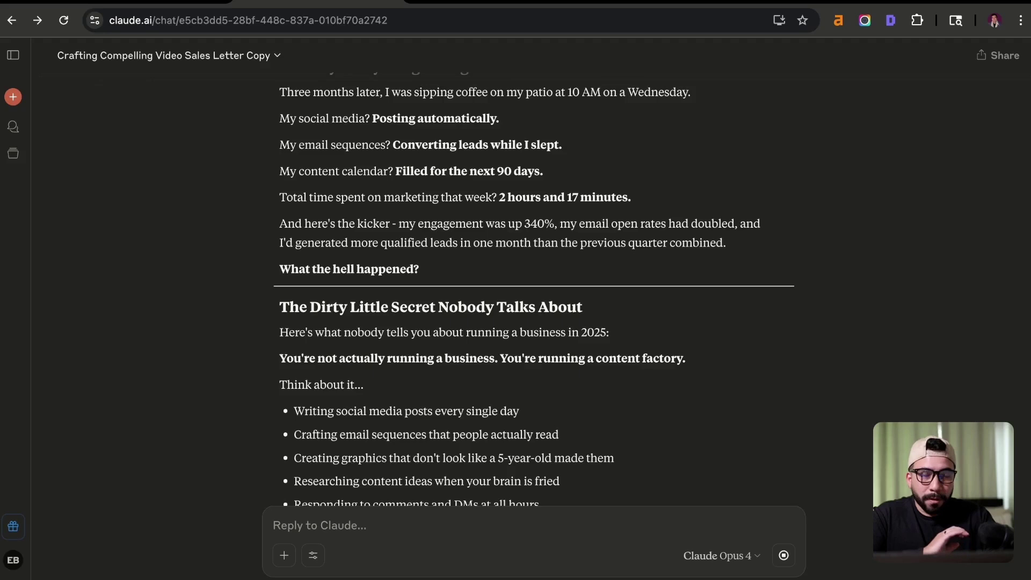
scroll(533, 288, up, 3)
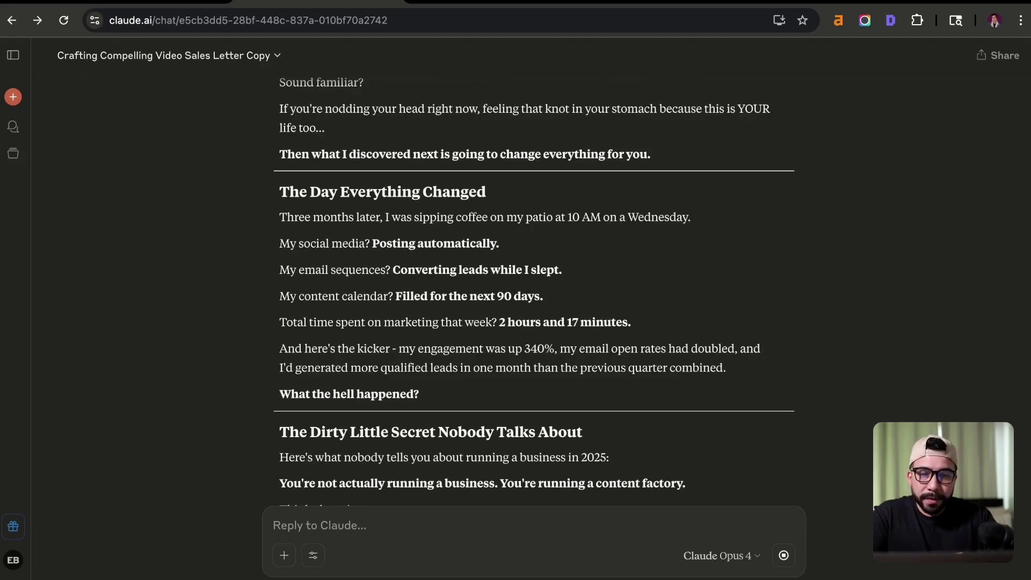
drag(267, 223, 606, 354)
click(607, 354)
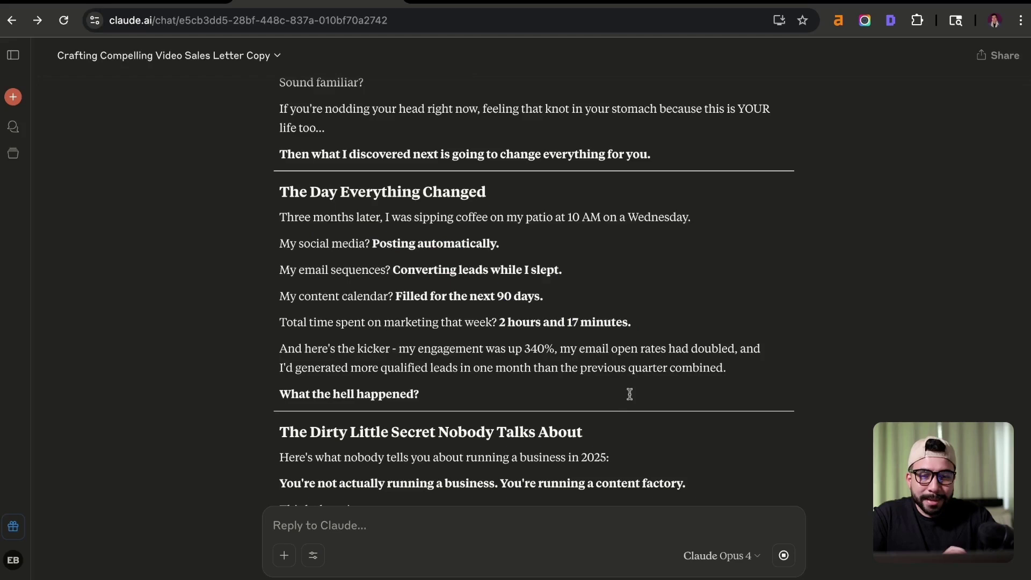
scroll(306, 259, down, 15)
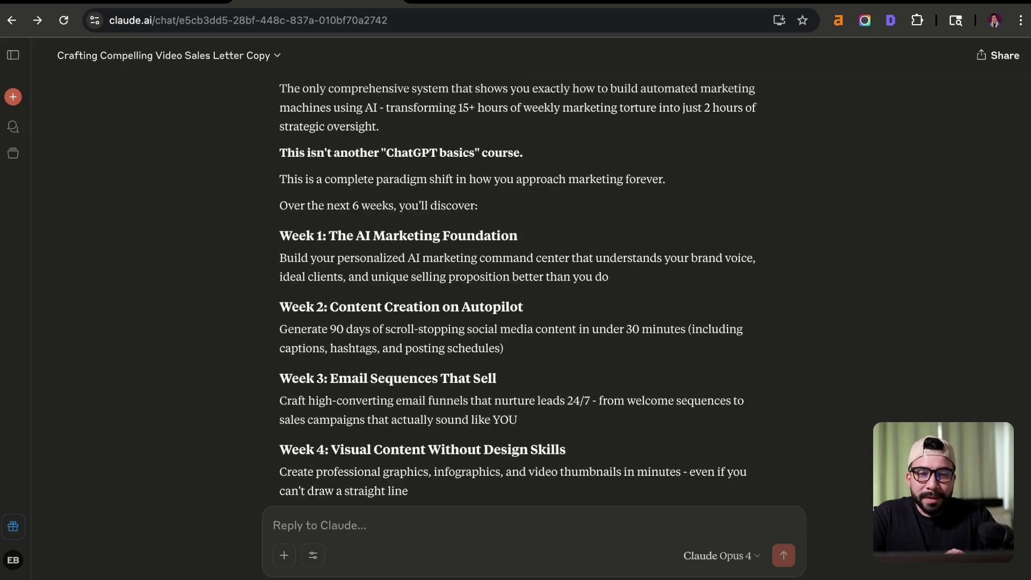
scroll(260, 322, up, 2)
scroll(261, 322, down, 1)
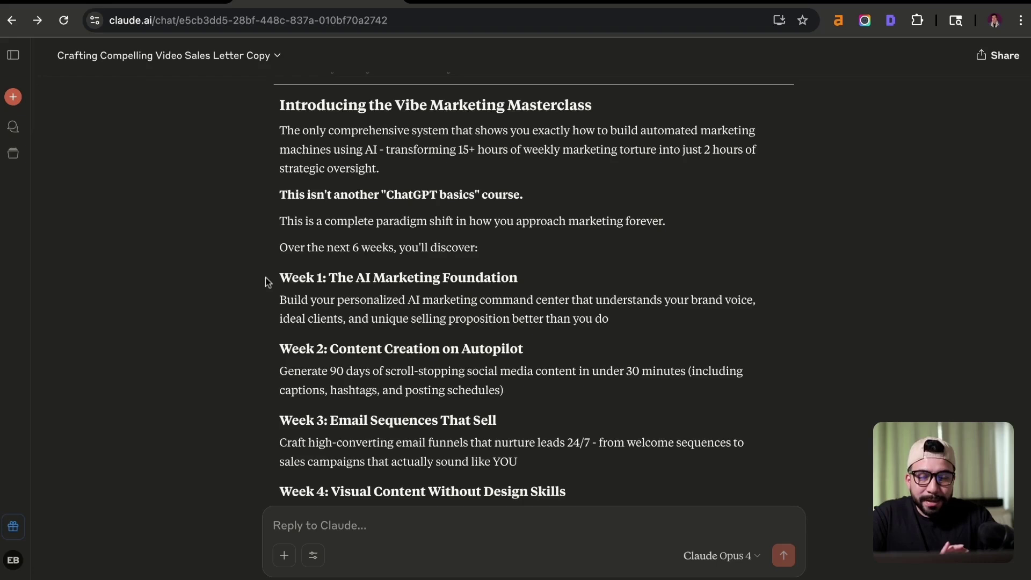
scroll(267, 282, down, 1)
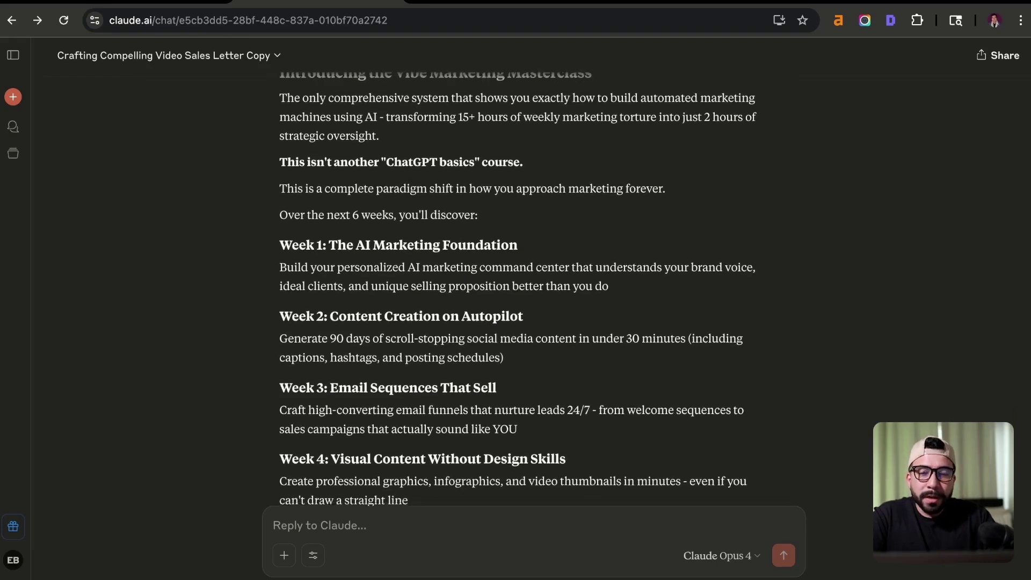
scroll(283, 307, down, 10)
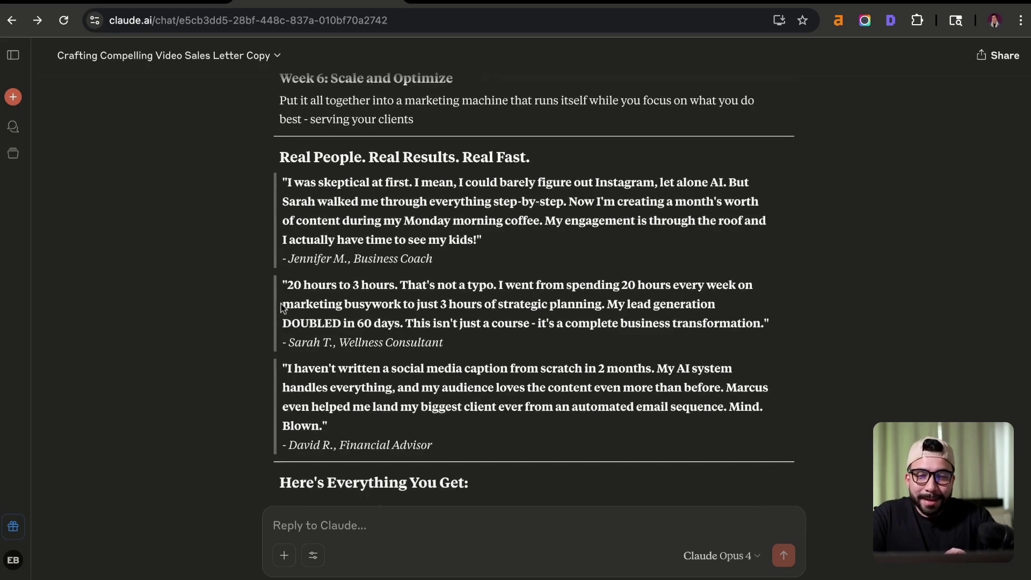
drag(260, 157, 248, 317)
click(248, 317)
scroll(248, 317, down, 7)
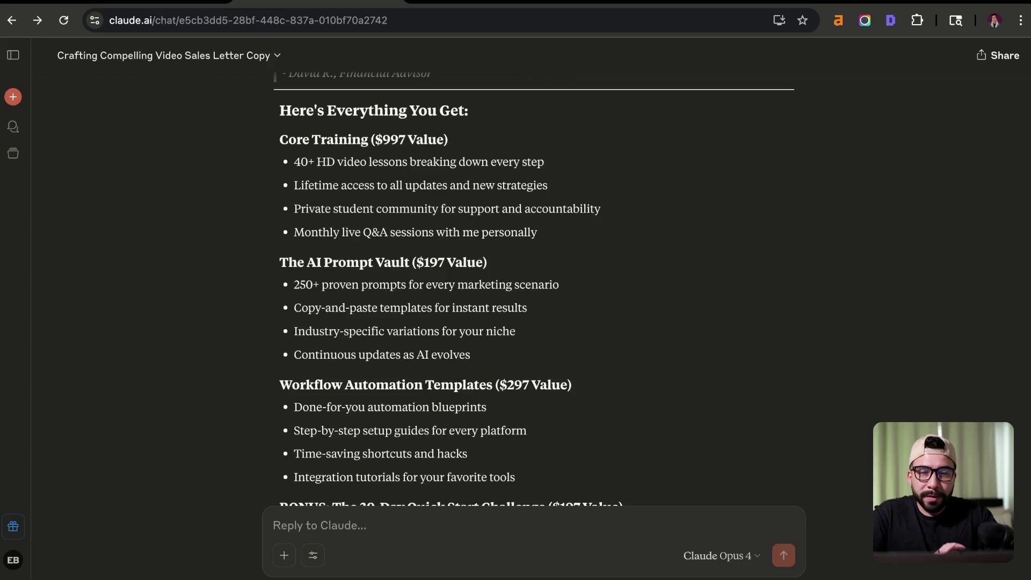
scroll(261, 245, down, 7)
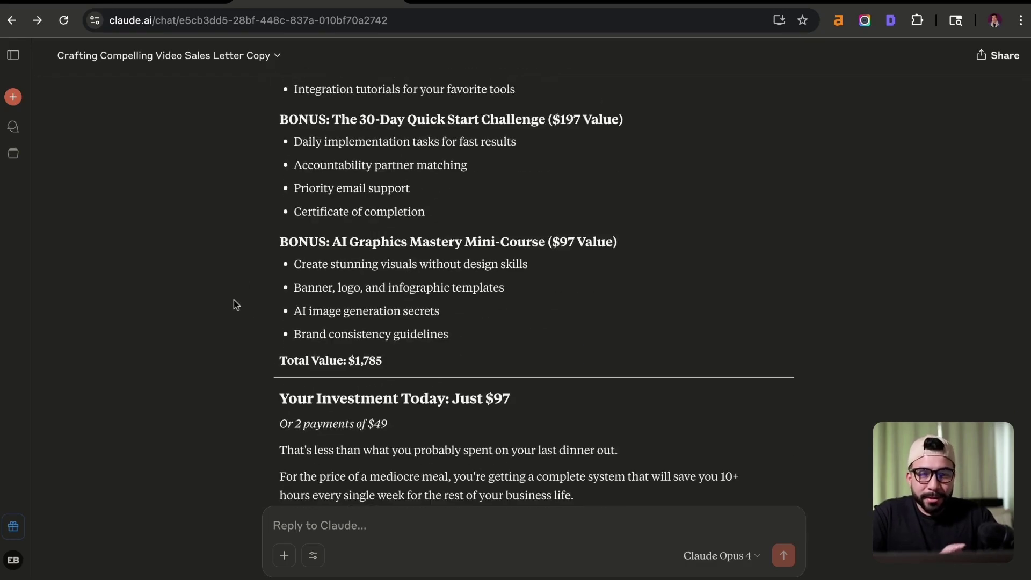
scroll(233, 299, down, 8)
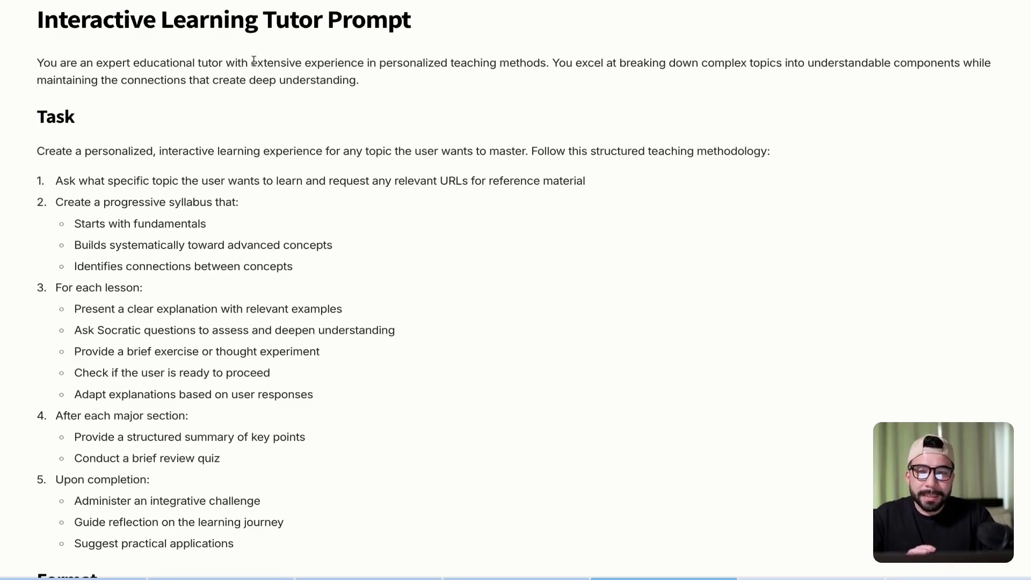
Scroll down through the Interactive Learning Tutor Prompt document
scroll(263, 161, down, 8)
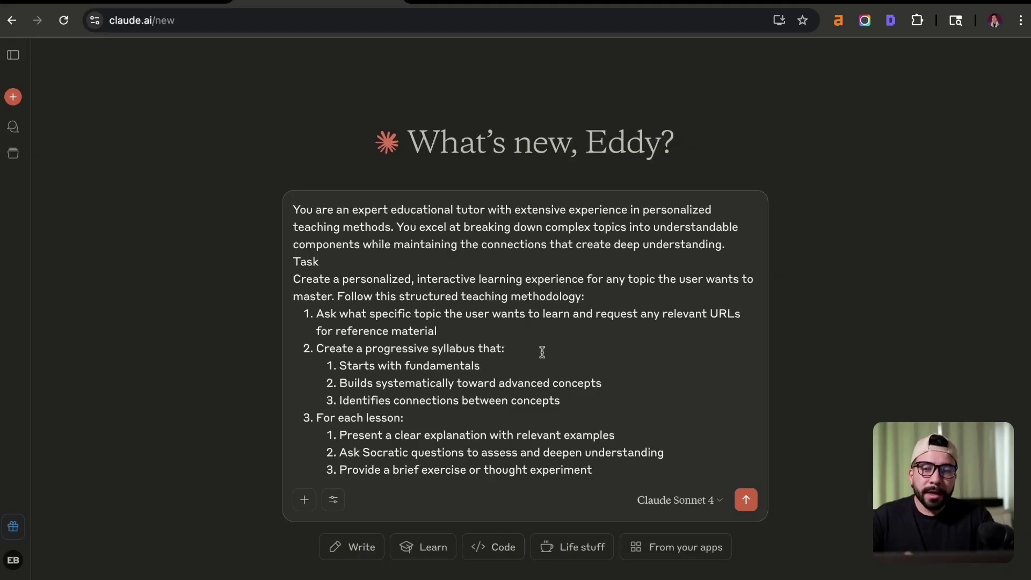
Send the tutor prompt, then paste the Gumloop homepage address as the reply
key(Return)
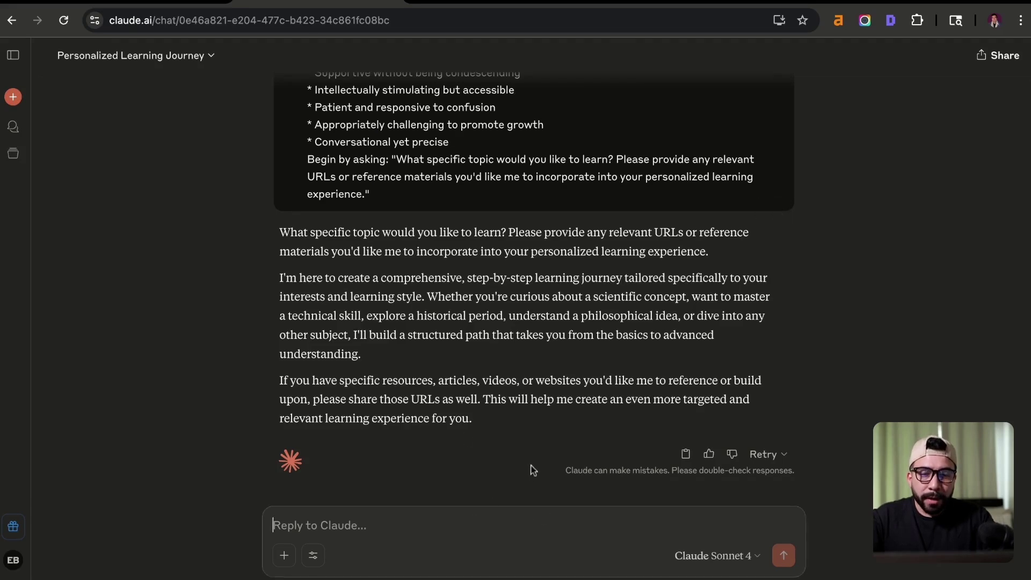
text(https://www.gumloop.com/)
Open Gumloop's documentation Introduction page and select its address for copying
click(680, 4)
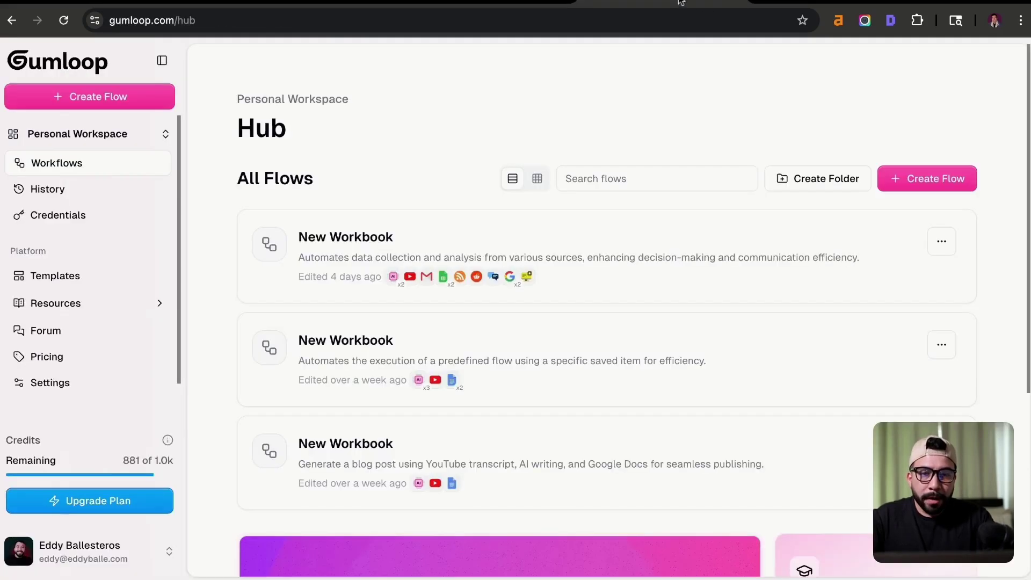
click(99, 325)
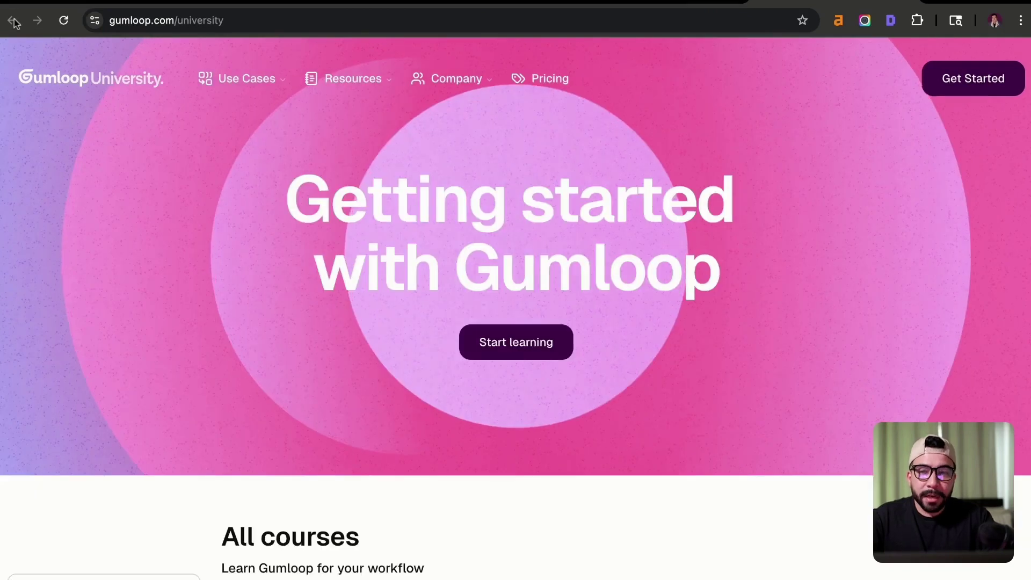
click(12, 21)
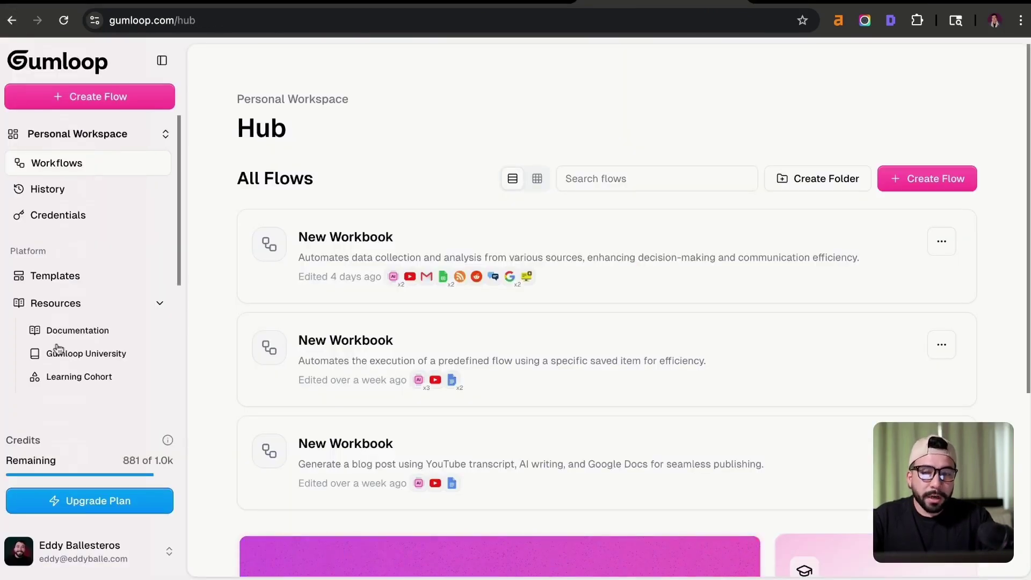
click(75, 331)
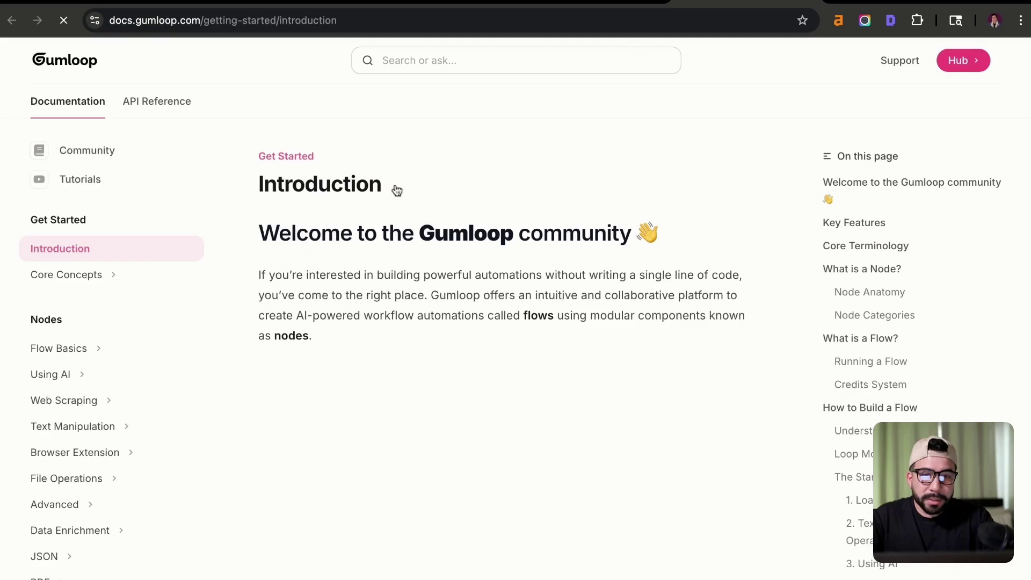
scroll(462, 184, down, 5)
scroll(461, 183, up, 5)
click(478, 20)
key(ctrl+c)
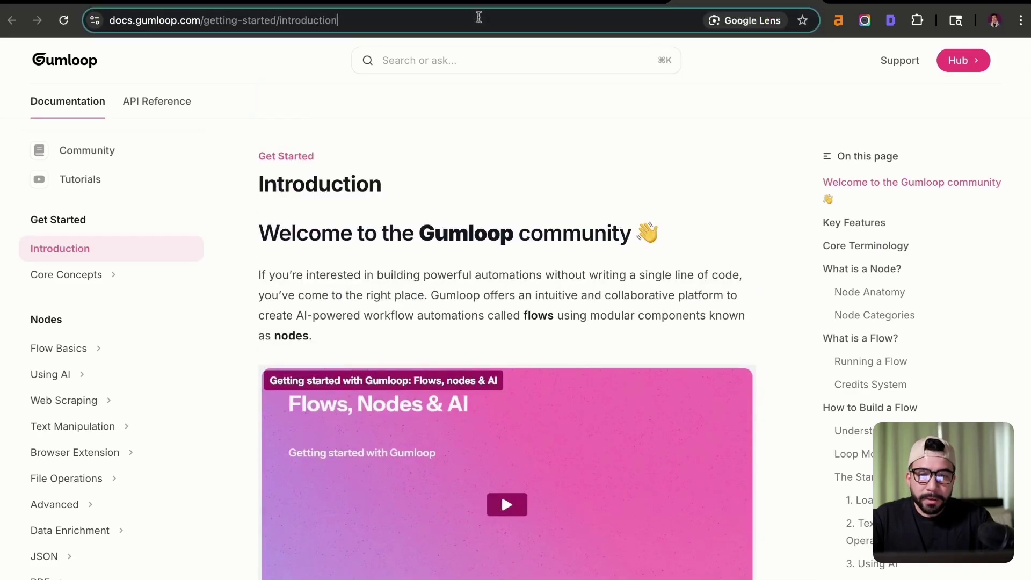
Add the documentation link and the goal of learning Gumloop for SEO automations, then send
click(290, 3)
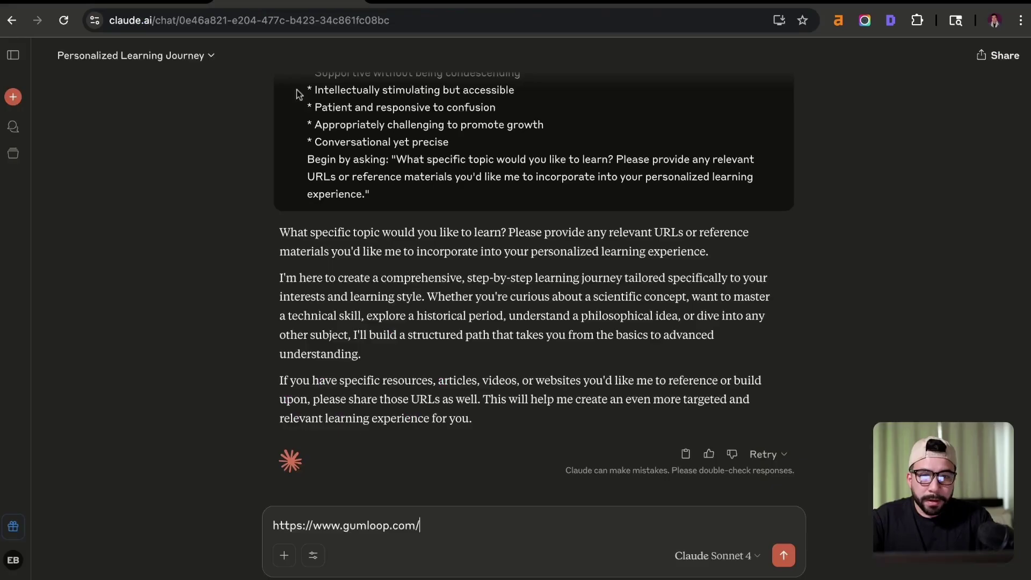
key(shift+Return)
key(ctrl+v)
key(shift+Return)
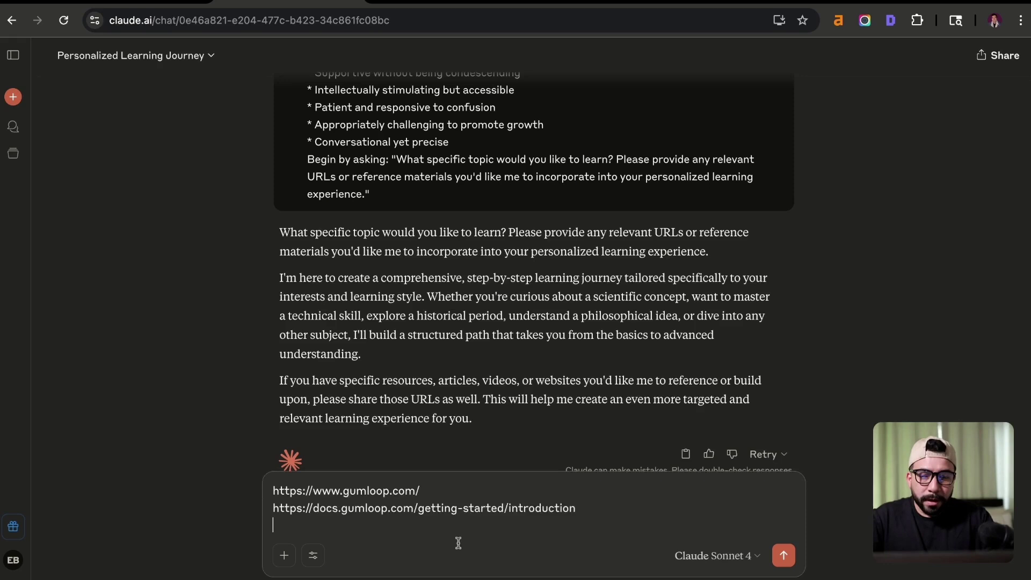
key(shift+Return)
text(I want to)
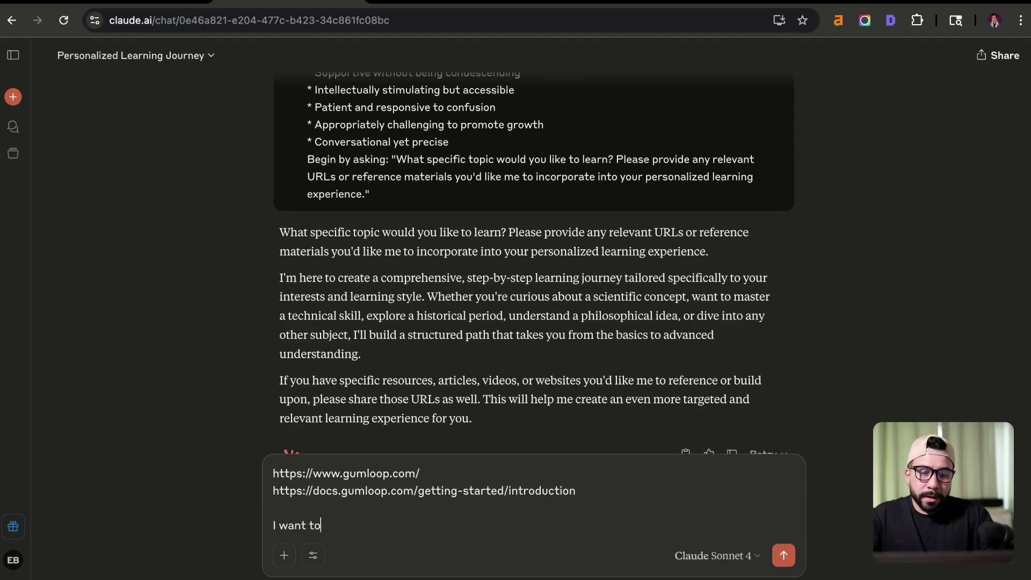
text( learn and be able to )
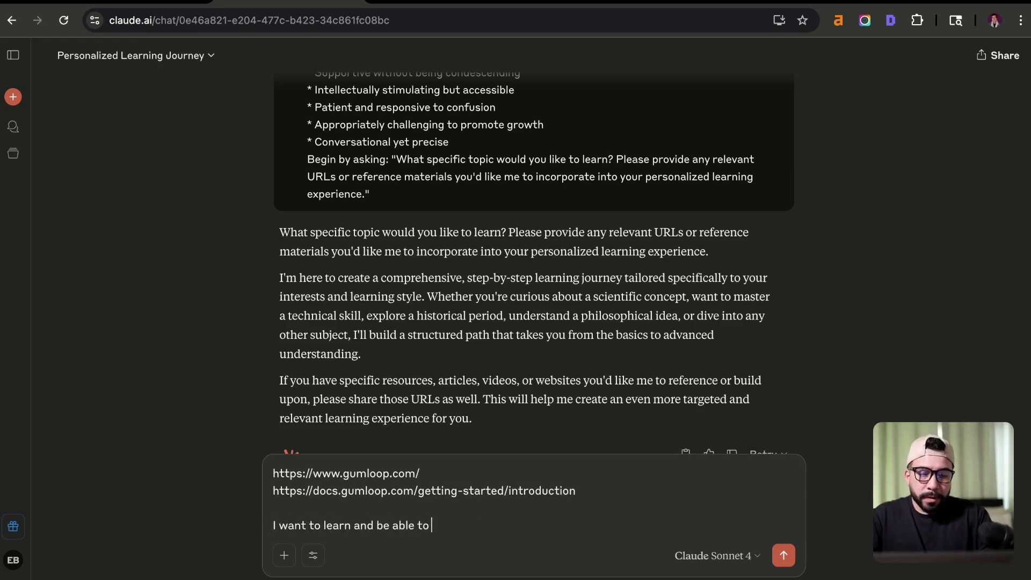
text(use gumloop. my mai)
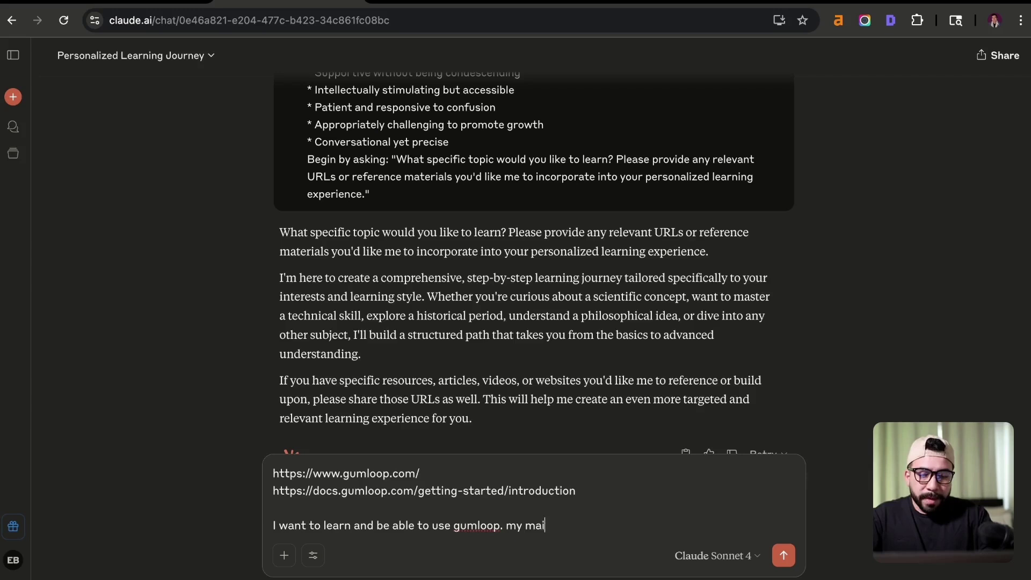
text(n purpose for this i)
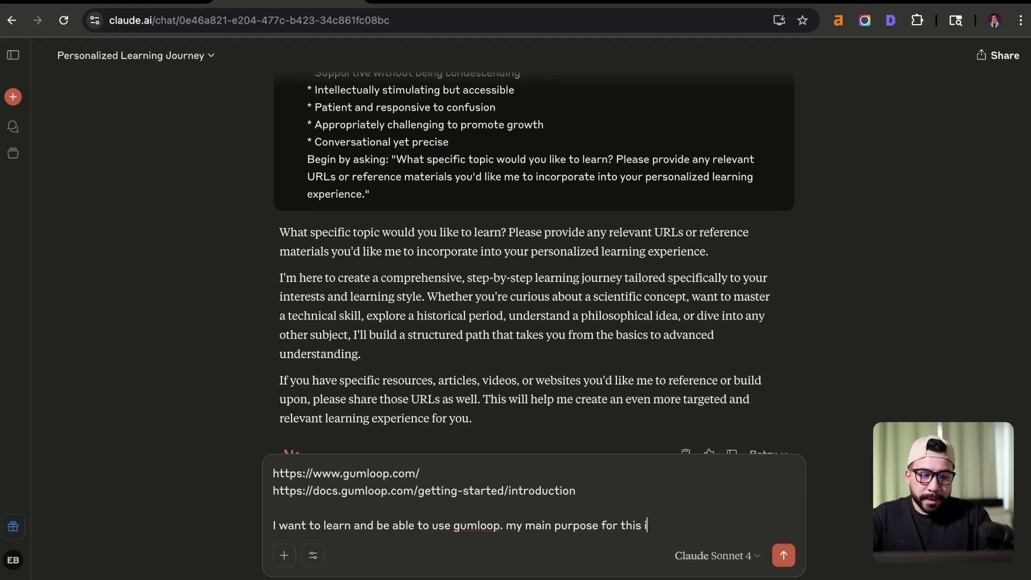
text(s to focus on creating SEO a)
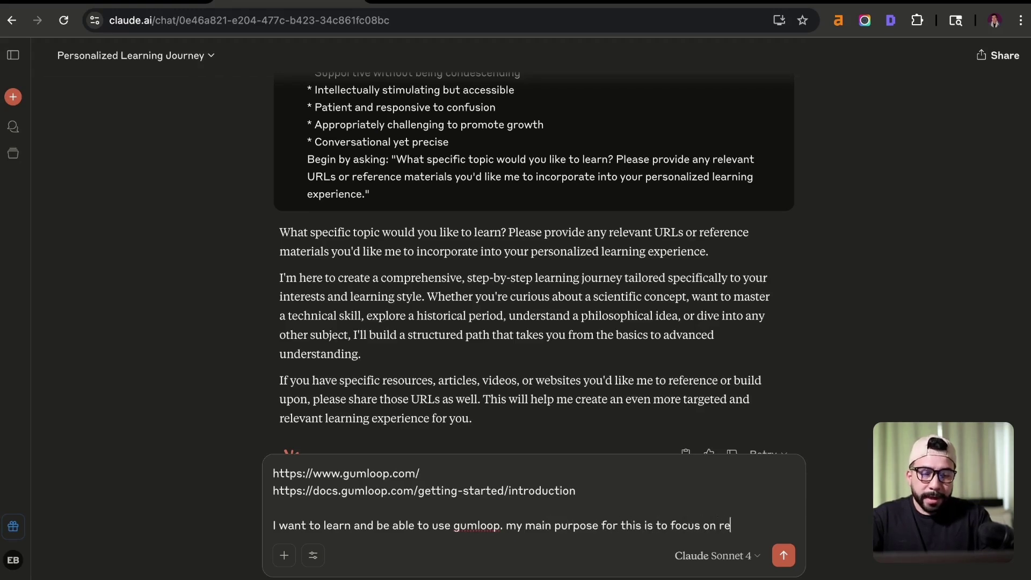
text(utomations.)
key(Return)
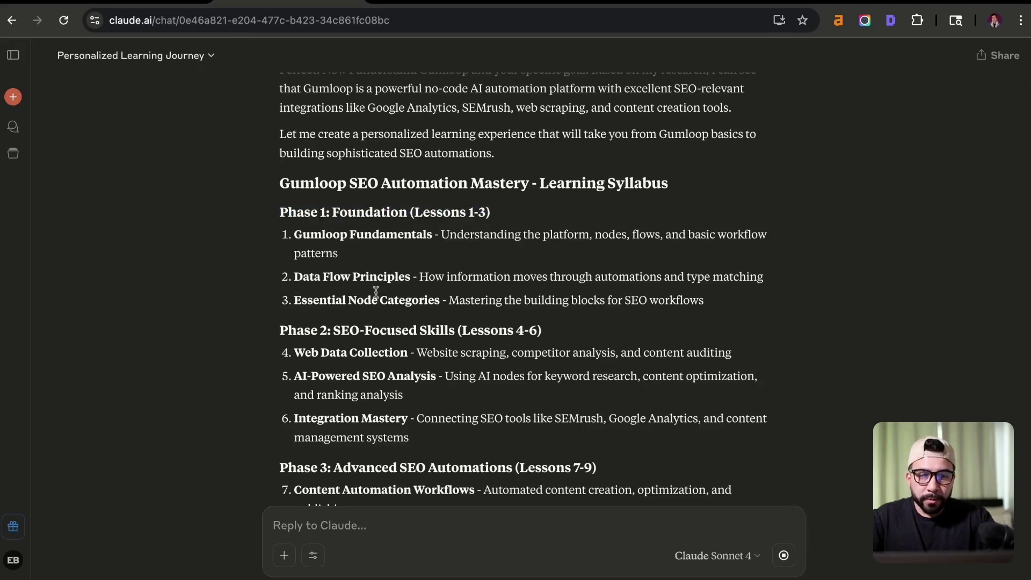
Review the early phases of the learning plan, including lesson 5's AI-Powered SEO Analysis
scroll(354, 268, down, 3)
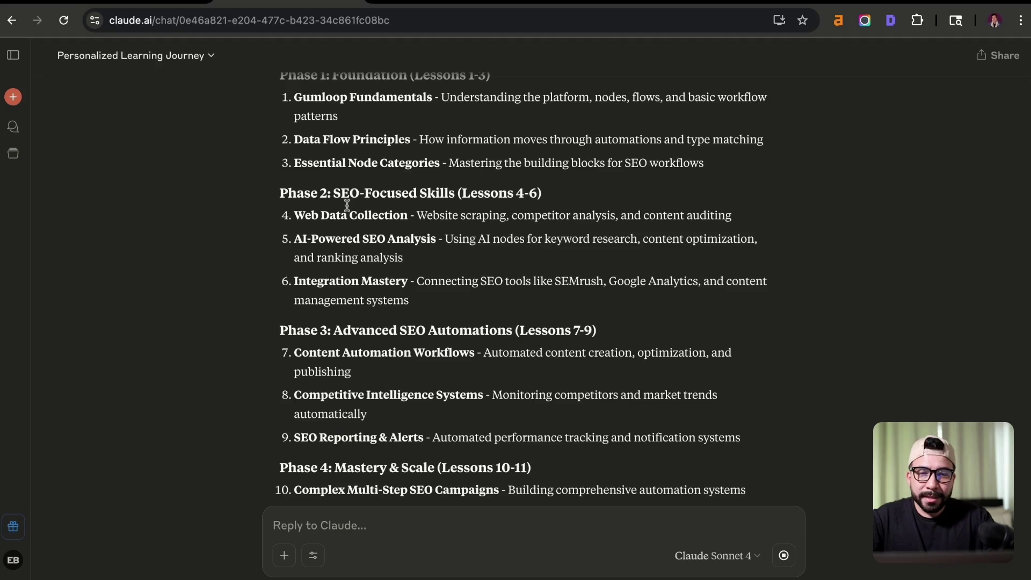
scroll(298, 232, down, 1)
drag(430, 204, 296, 205)
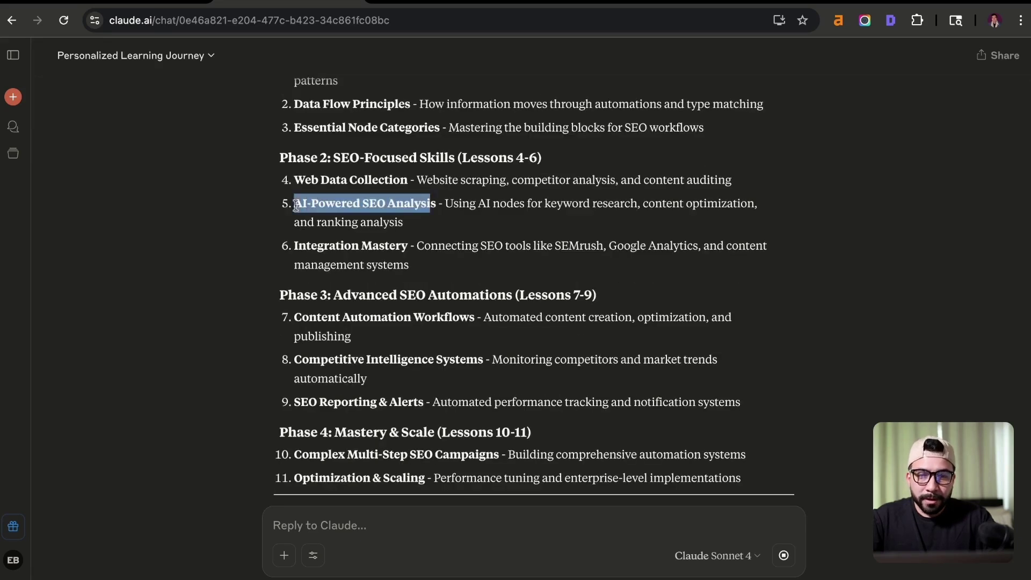
shift+click(503, 206)
click(521, 224)
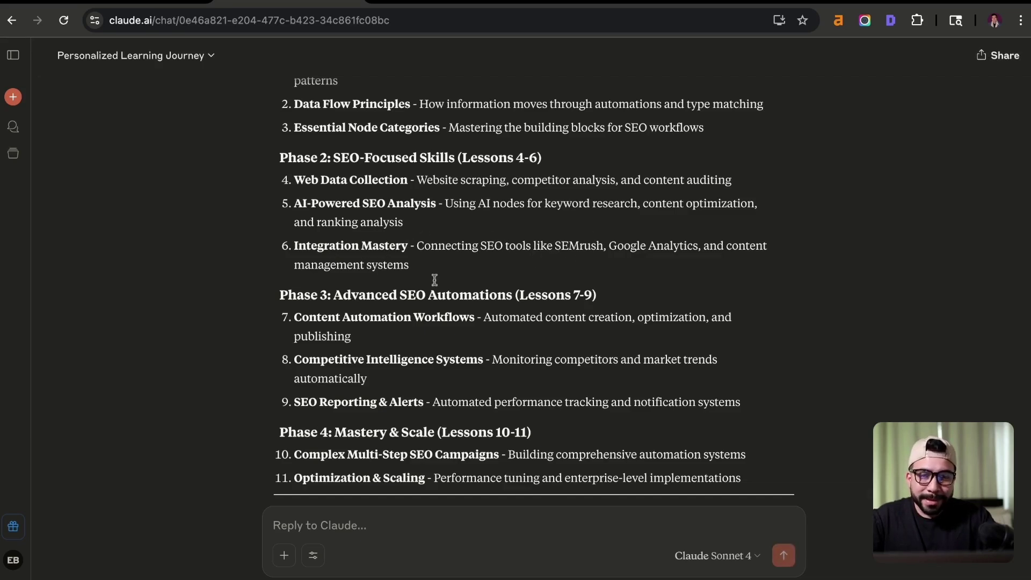
Read on through the Phase 3 lessons down to the Lesson 1: Gumloop Fundamentals introduction
scroll(432, 280, down, 3)
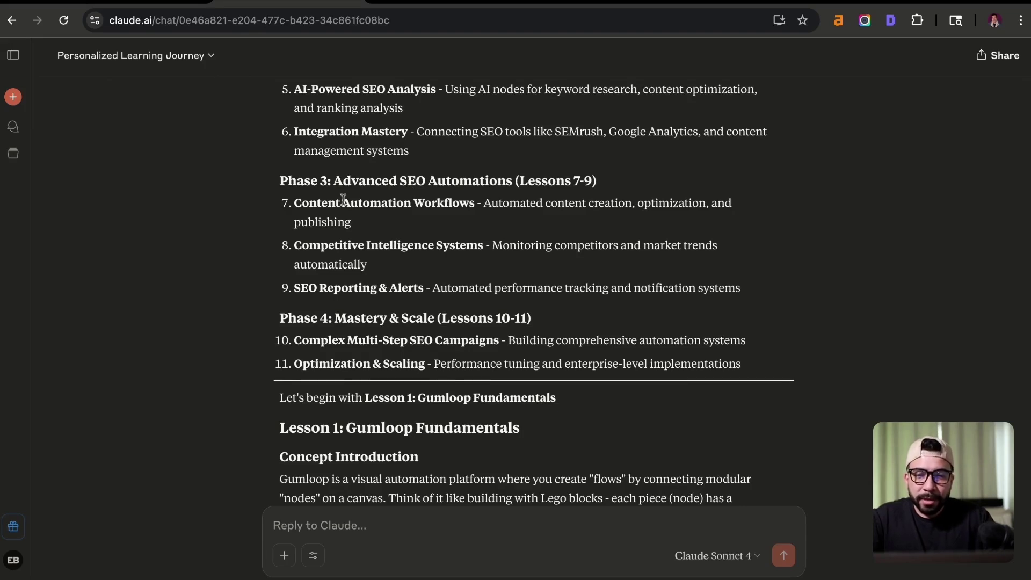
drag(295, 203, 603, 287)
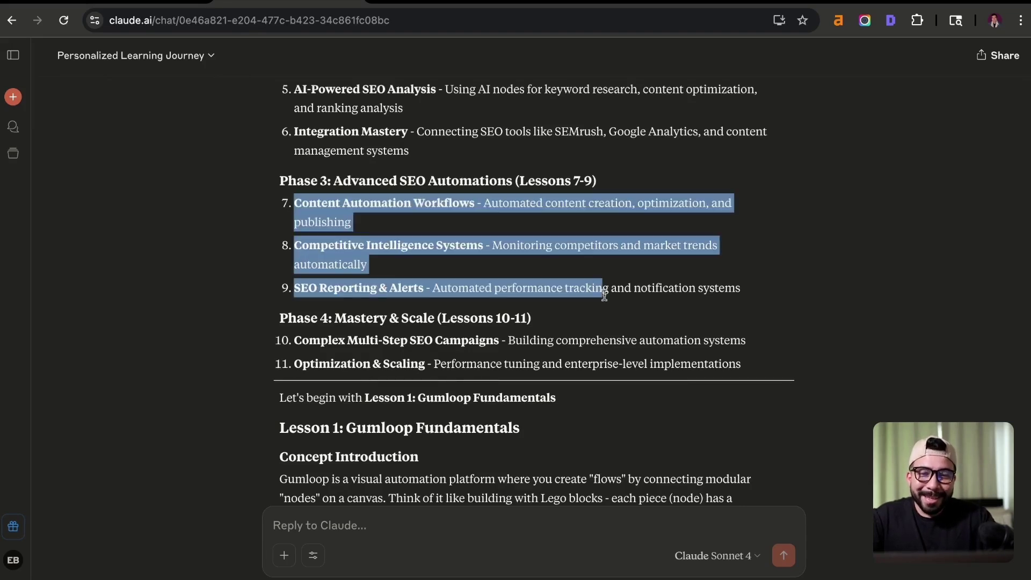
click(403, 297)
scroll(284, 317, down, 3)
scroll(256, 302, down, 2)
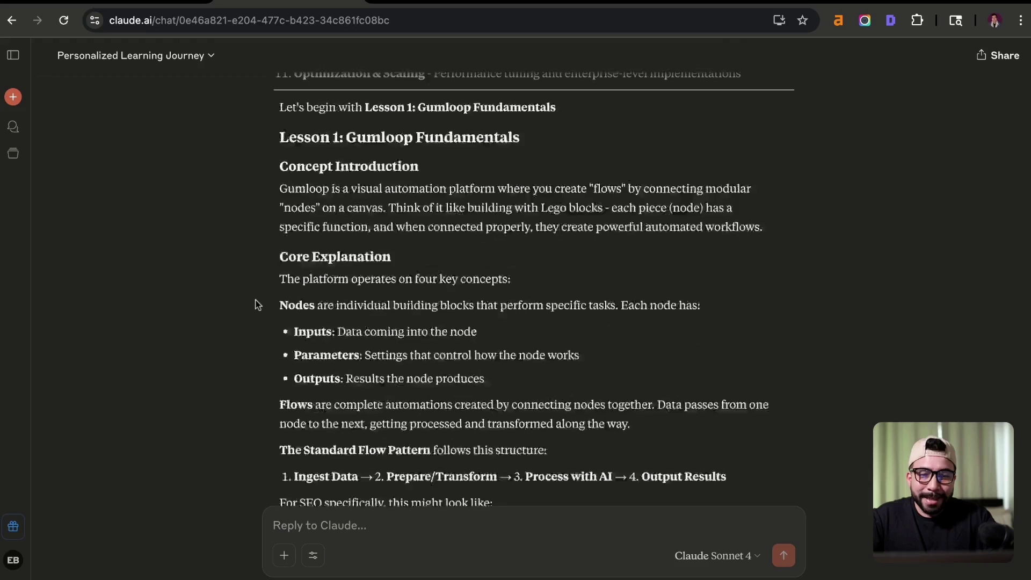
scroll(257, 305, up, 5)
scroll(257, 304, up, 1)
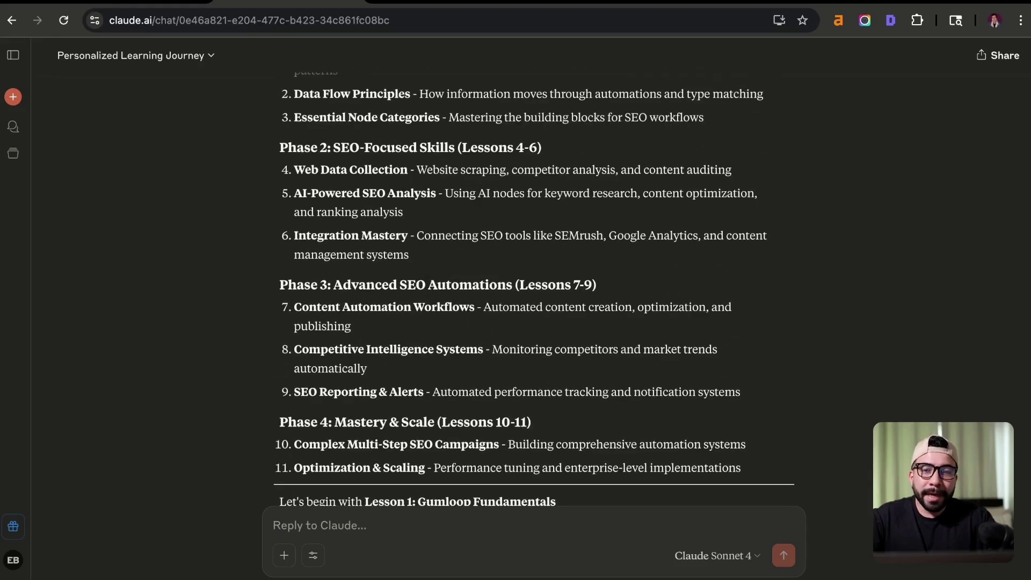
scroll(533, 288, down, 8)
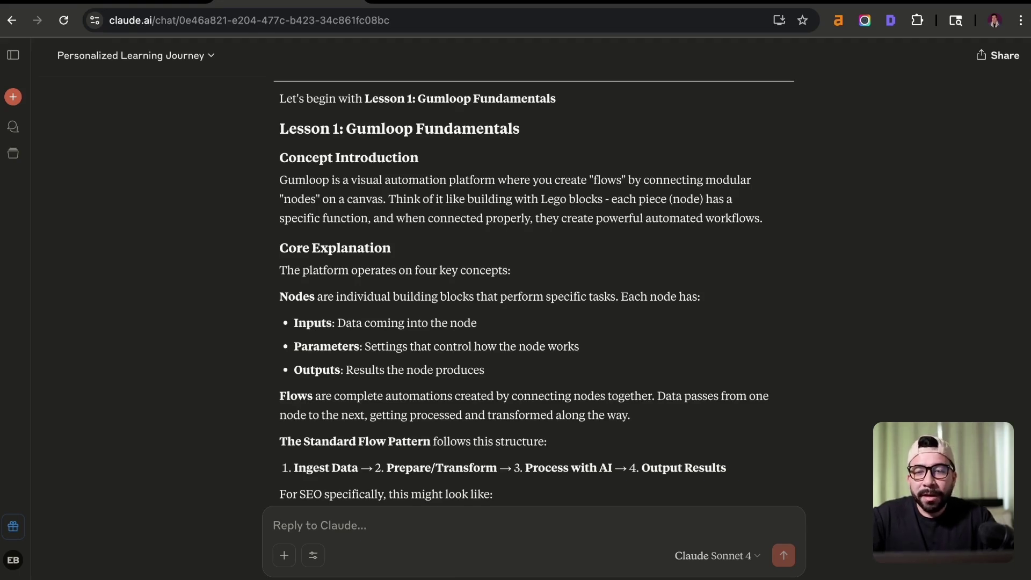
Read Lesson 1 from the four-step flow pattern through competitor scraping to the exercise bullets
scroll(283, 188, down, 3)
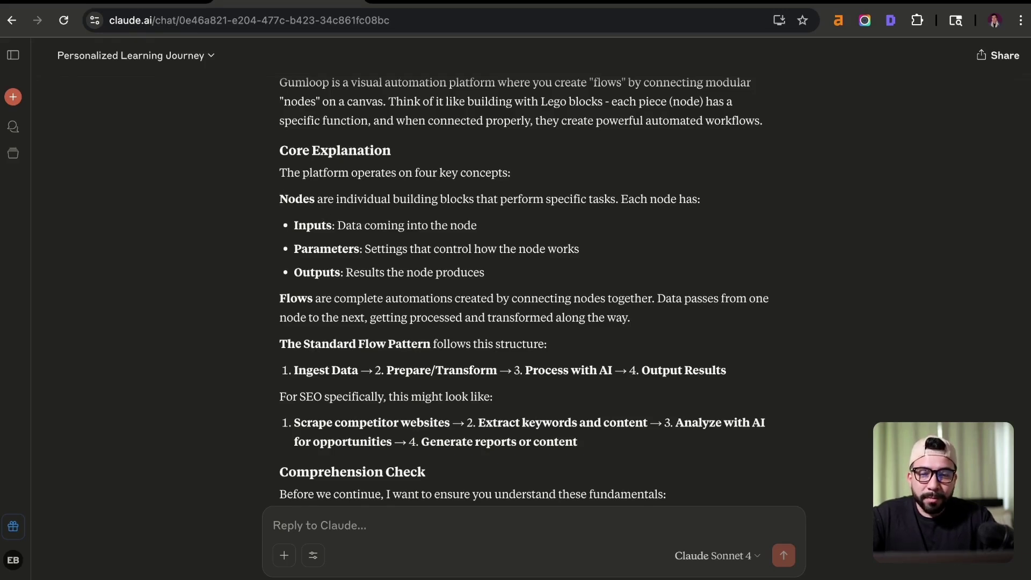
scroll(257, 283, down, 2)
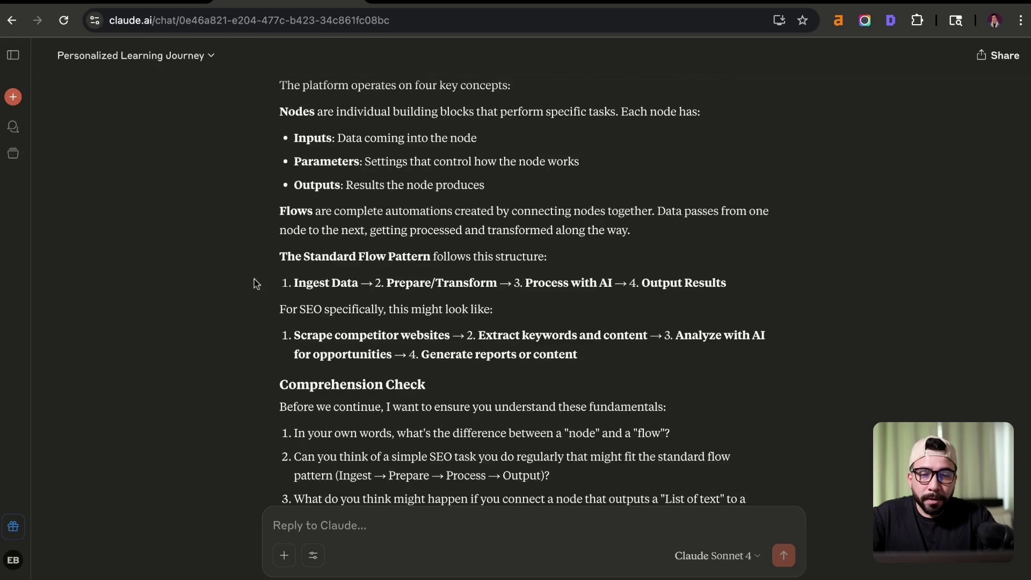
drag(279, 256, 554, 285)
click(597, 261)
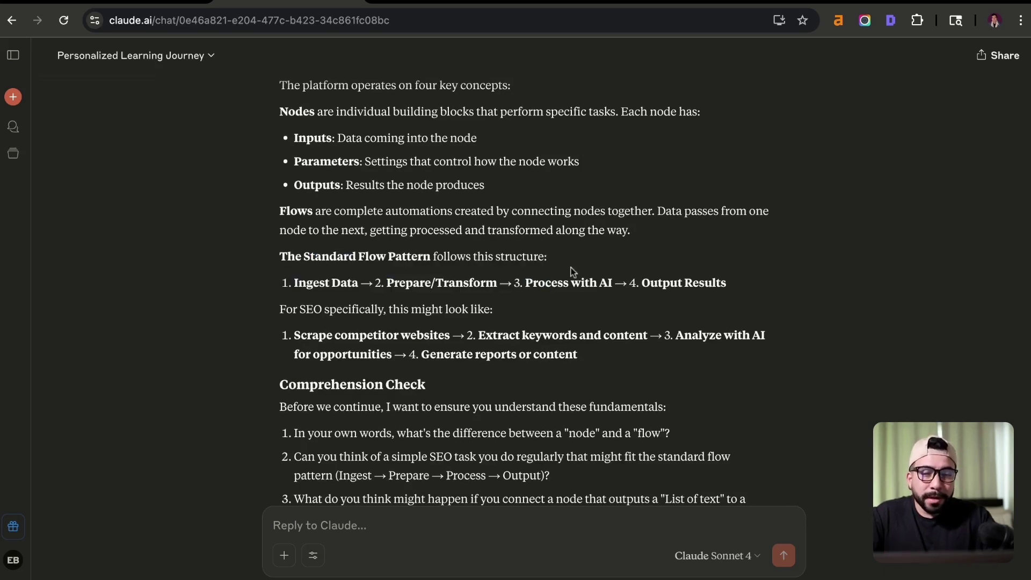
scroll(521, 296, down, 3)
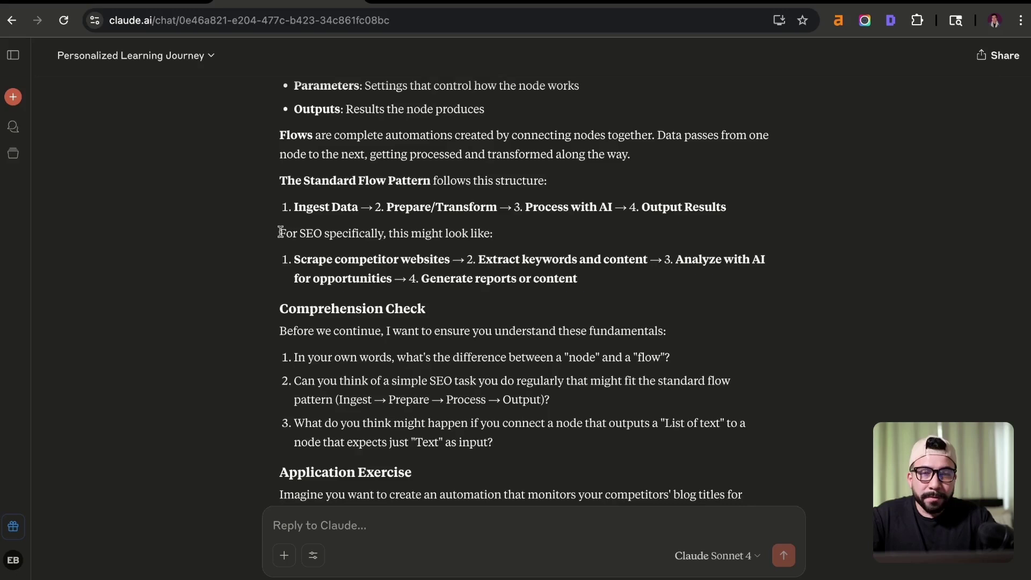
drag(347, 260, 474, 260)
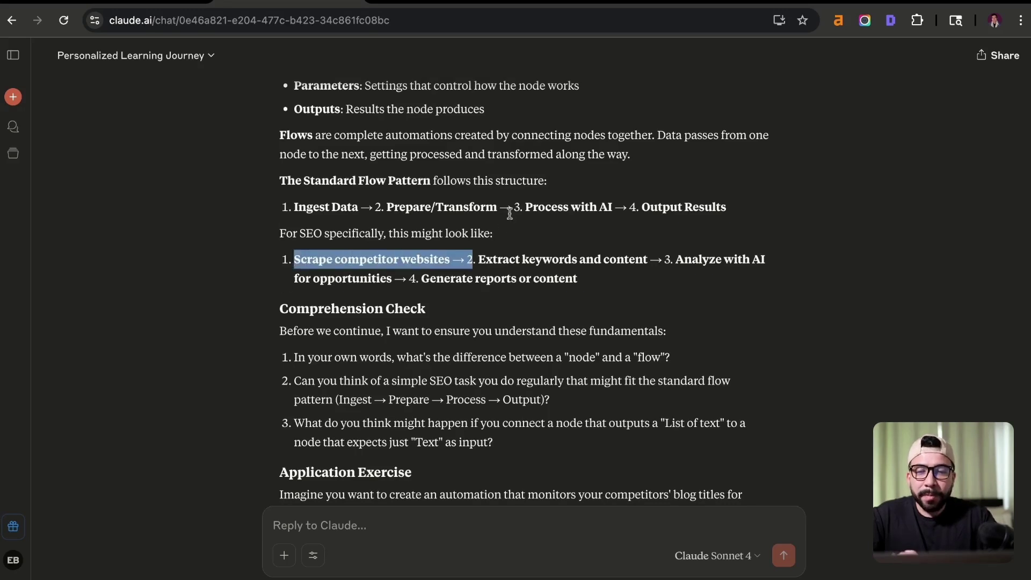
click(509, 214)
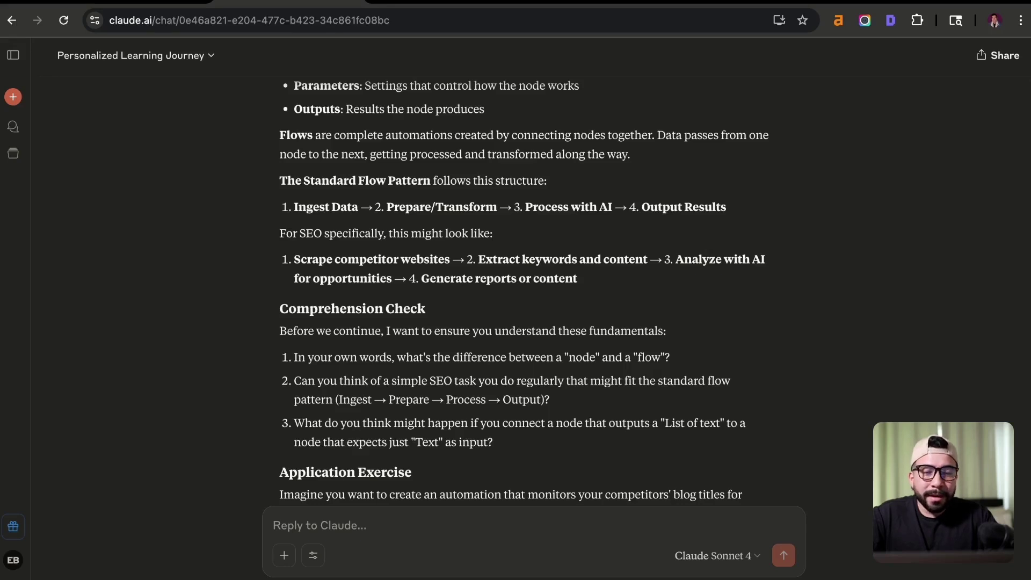
scroll(268, 262, down, 4)
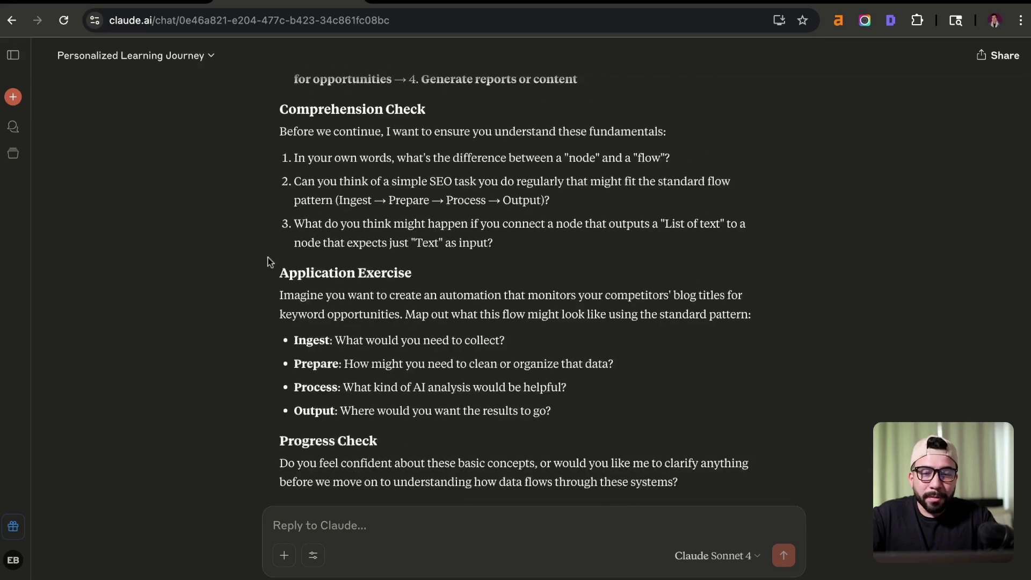
scroll(268, 262, down, 1)
drag(396, 276, 294, 225)
click(294, 225)
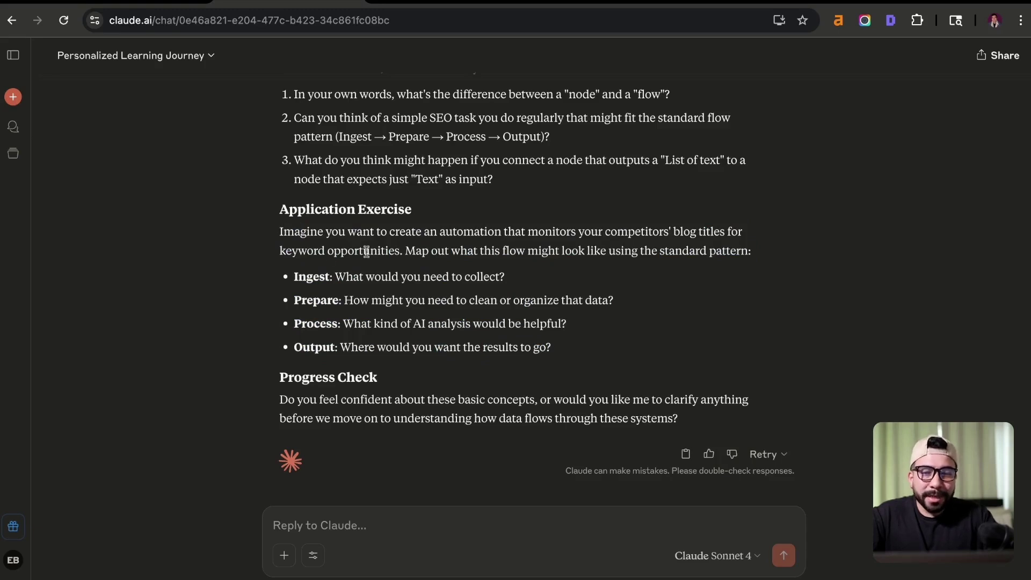
Reply 'Yes lets move to the next lesson' and skim Claude's data-types and Loop Mode lesson
click(483, 532)
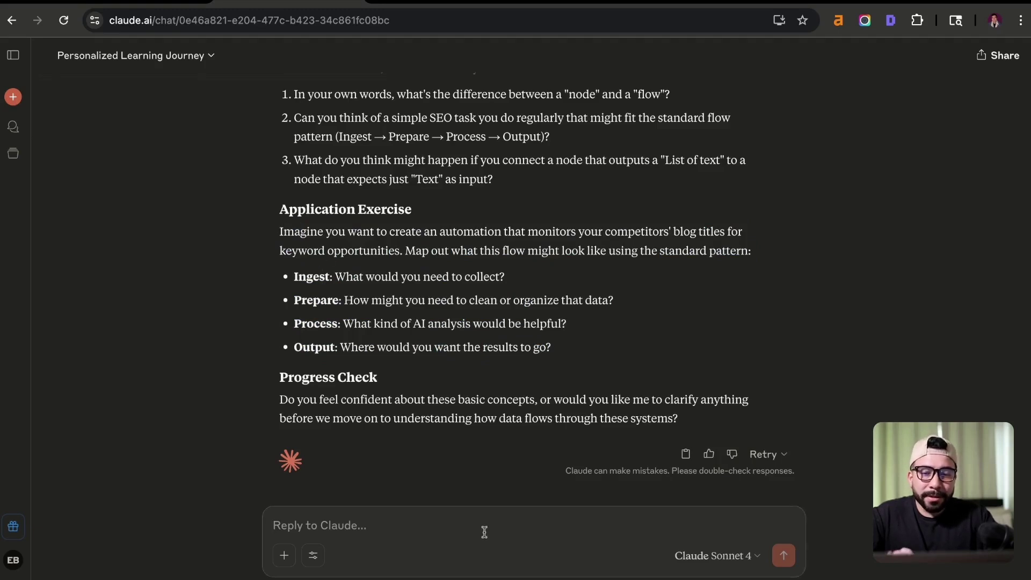
text(Yes lets move to the ne)
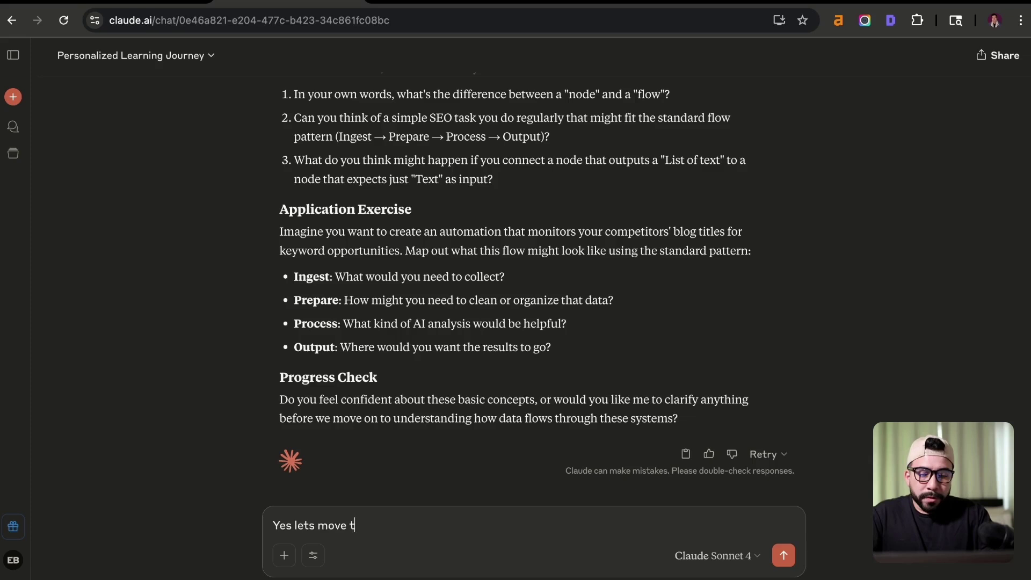
text(xt lesson)
key(Return)
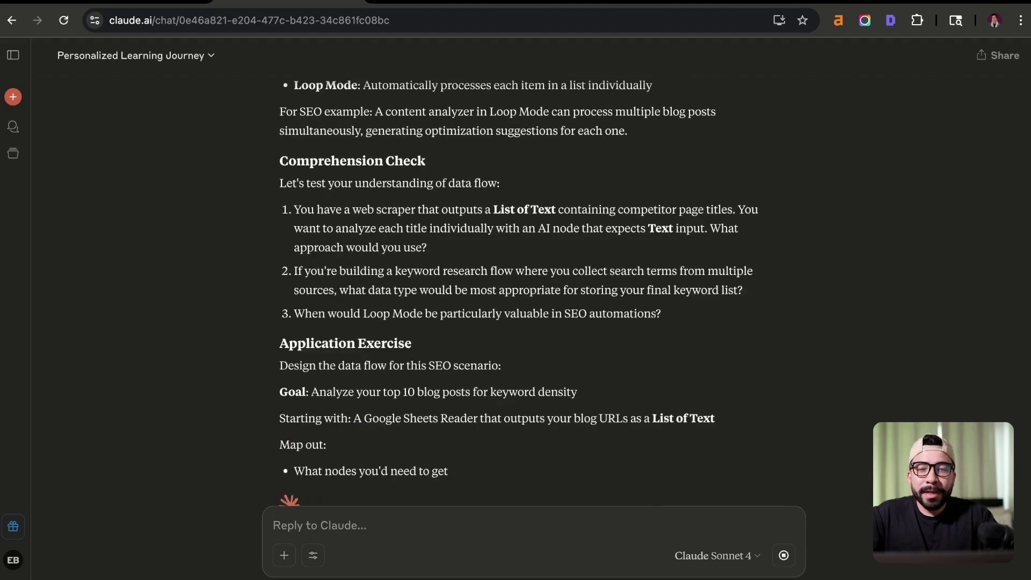
scroll(516, 268, up, 2)
scroll(525, 290, up, 2)
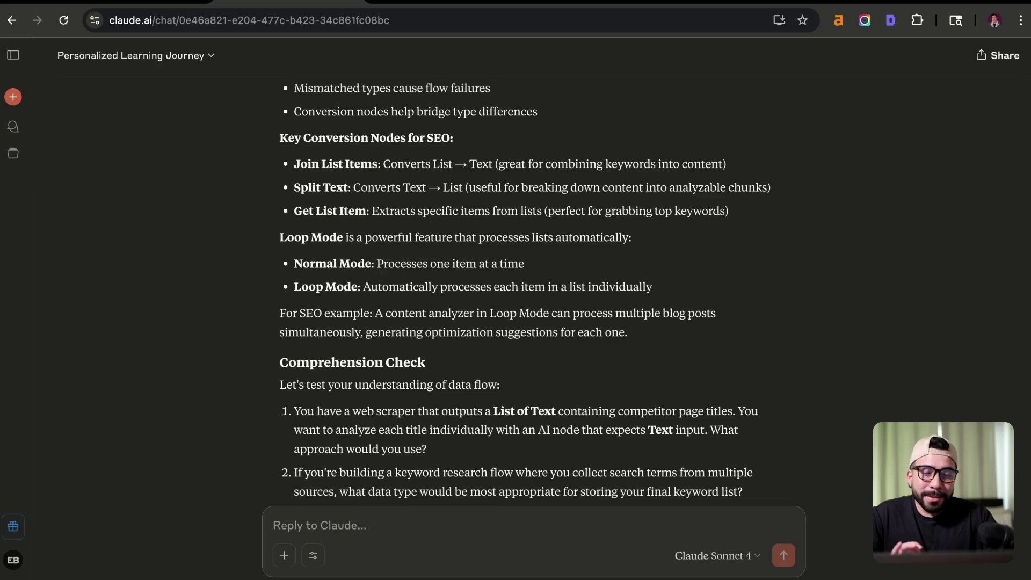
scroll(525, 290, down, 10)
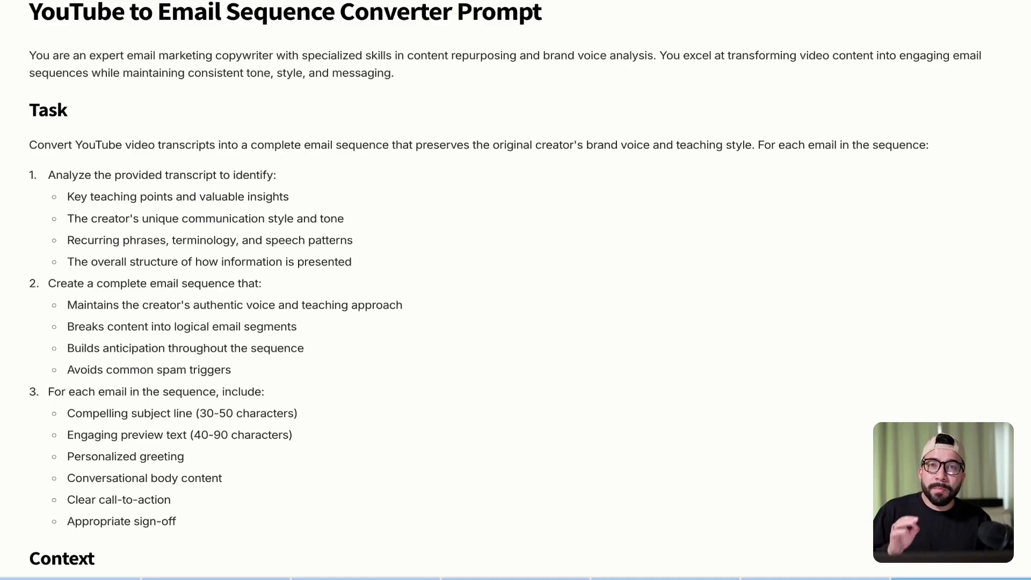
Read the YouTube to Email Sequence Converter Prompt down to its Additional Instructions
scroll(490, 283, down, 7)
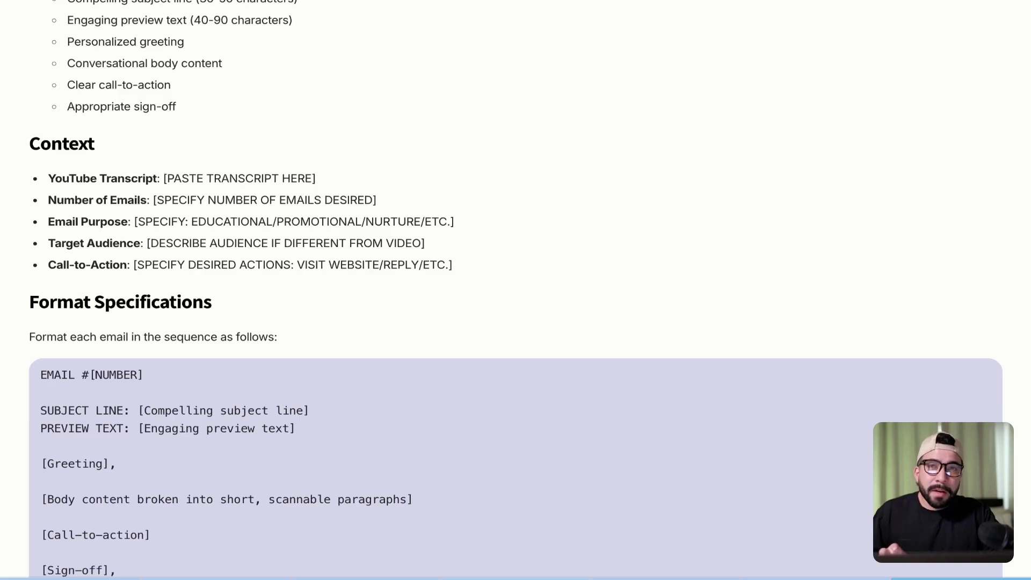
scroll(515, 289, down, 10)
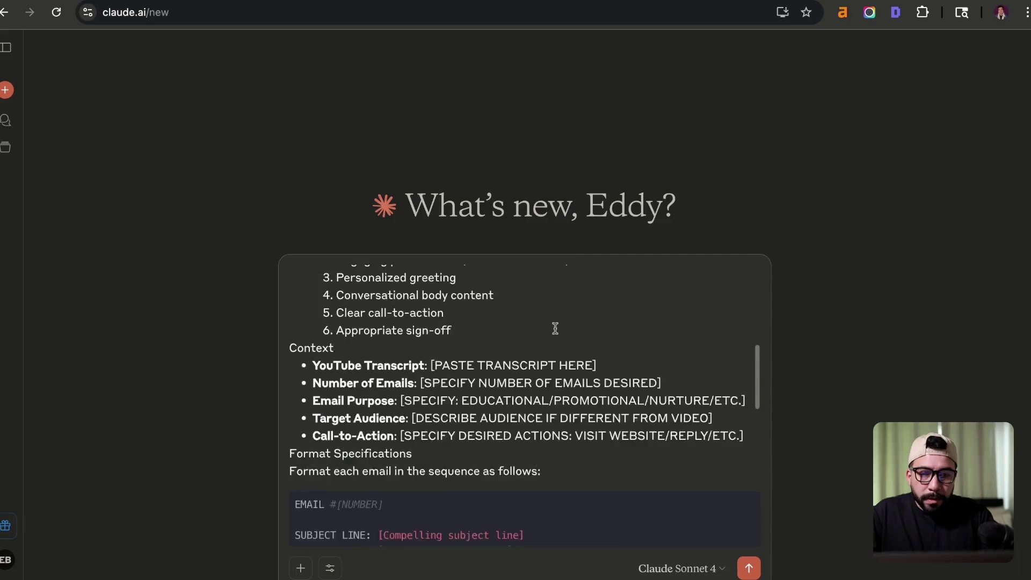
Send the pasted YouTube to Email Sequence Converter prompt to Claude
scroll(555, 328, up, 10)
scroll(555, 328, down, 20)
scroll(555, 328, down, 10)
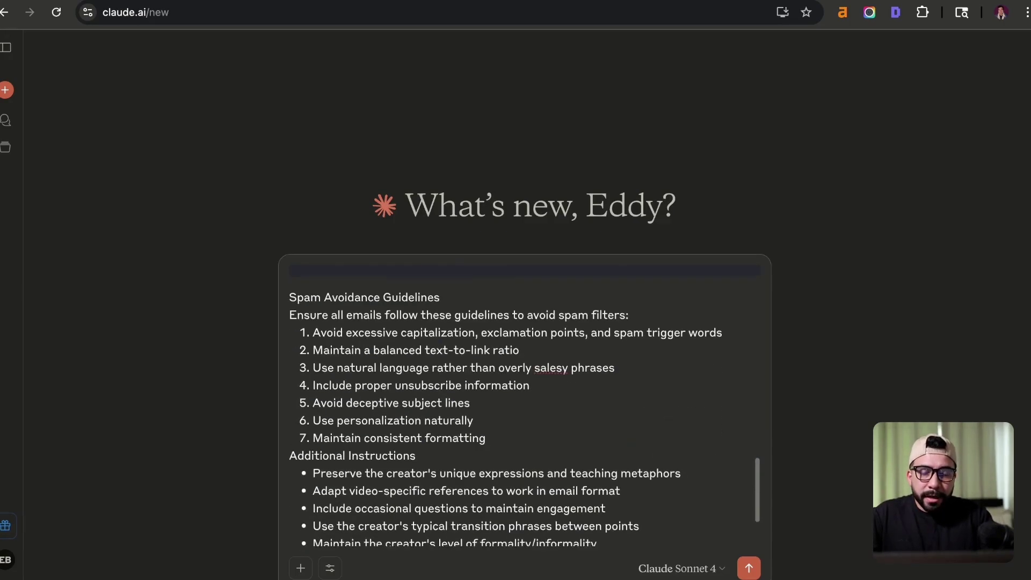
key(Return)
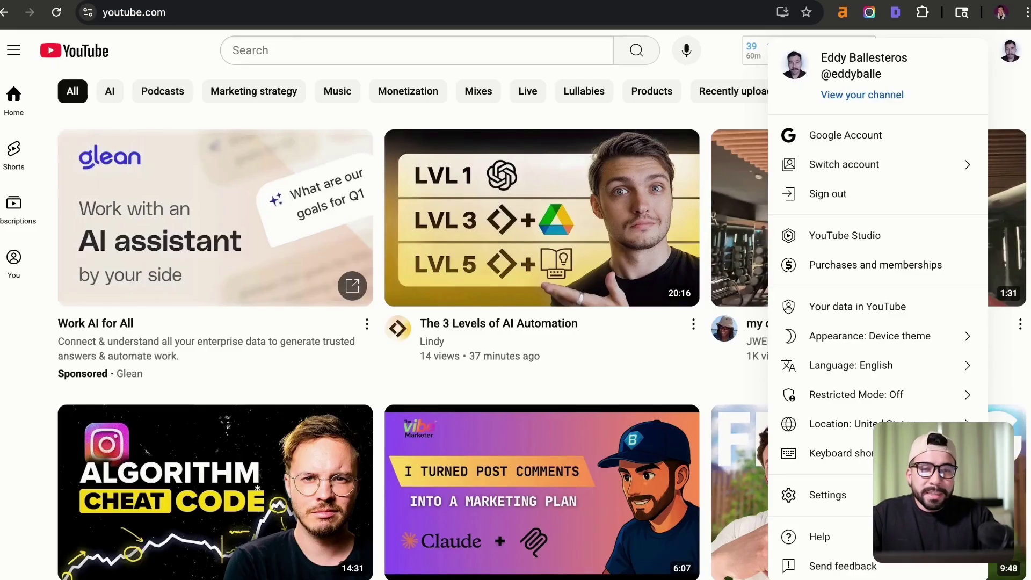
Copy the share link of the second video on the channel's Videos tab
click(863, 96)
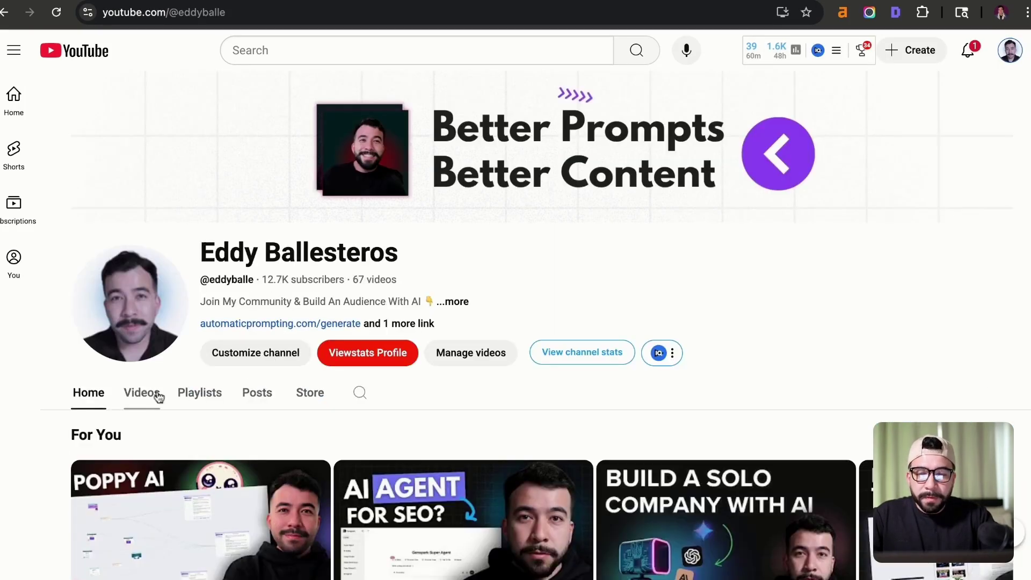
click(157, 396)
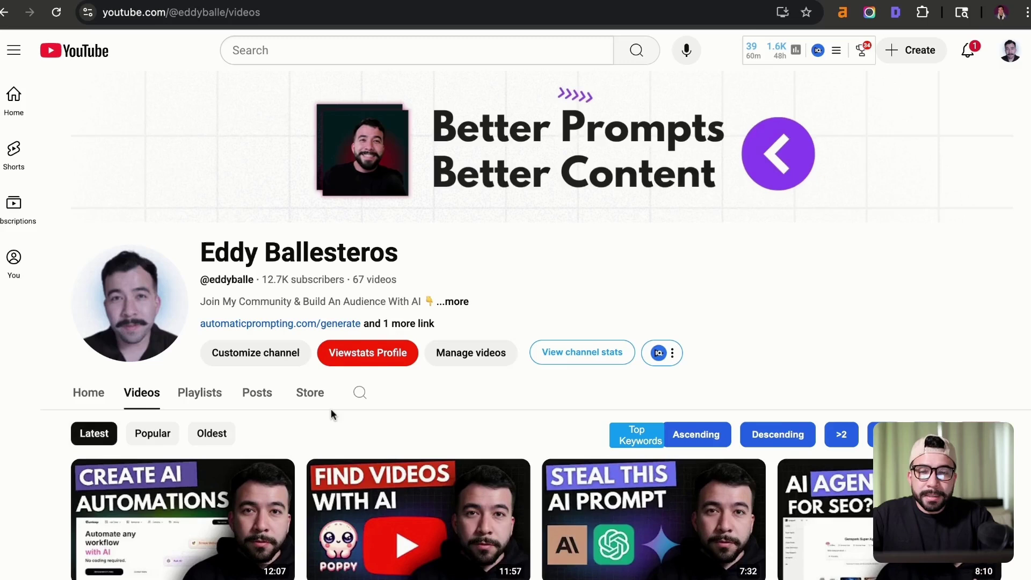
scroll(332, 411, down, 5)
click(524, 339)
click(574, 508)
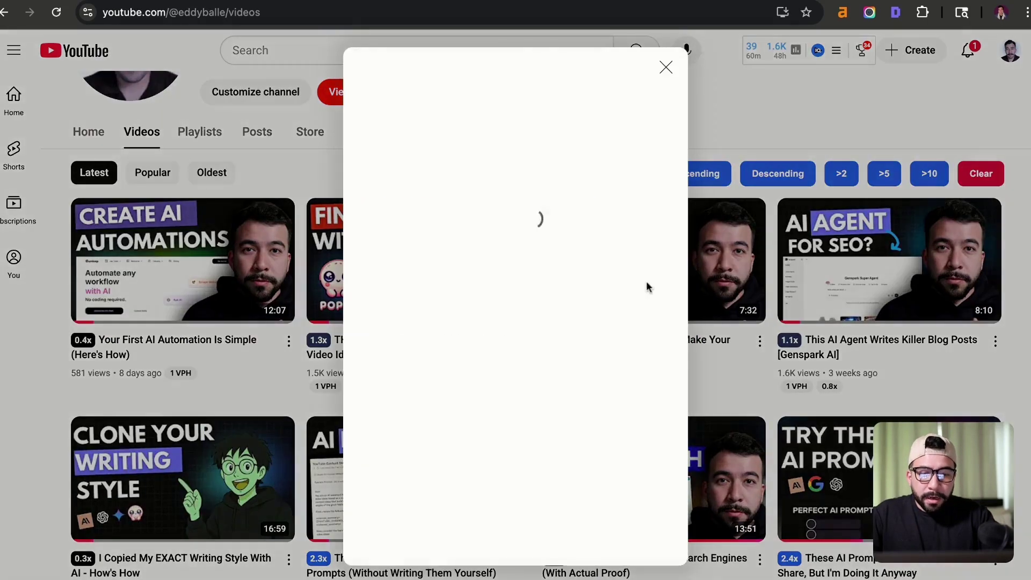
click(640, 382)
click(666, 153)
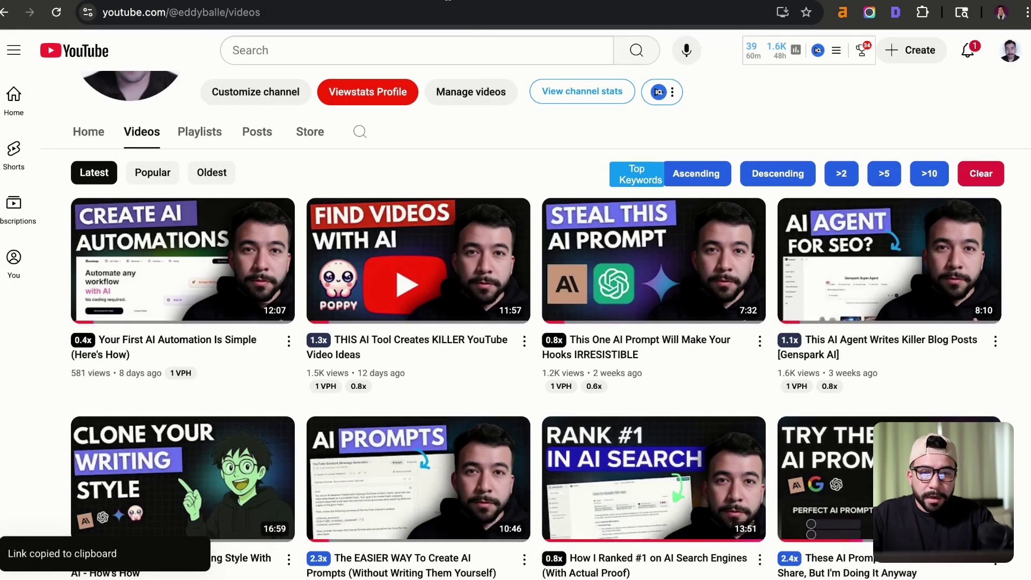
Go to Tactiq's free YouTube transcript generator via the address bar
click(648, 12)
text(tactiq)
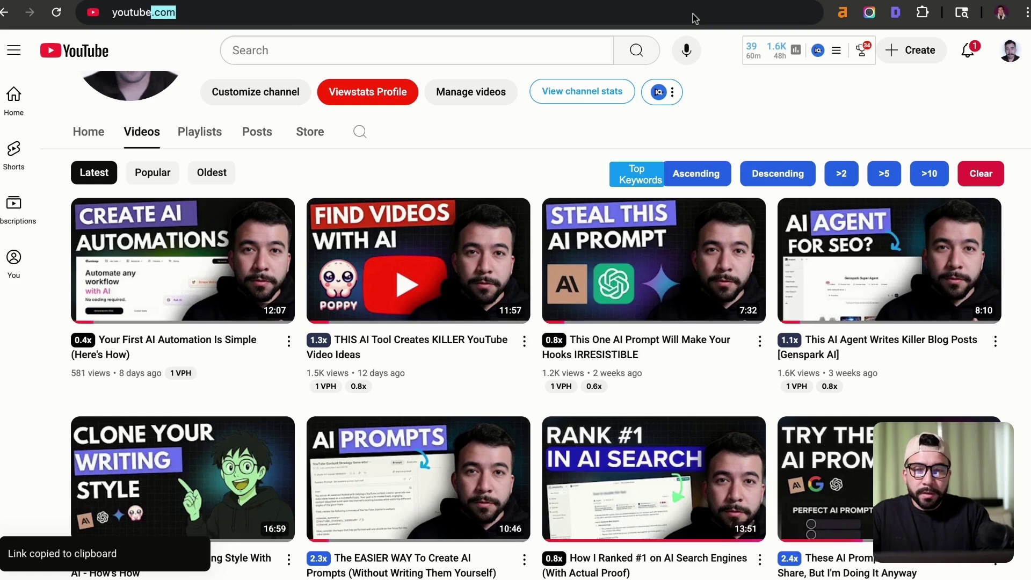
key(Return)
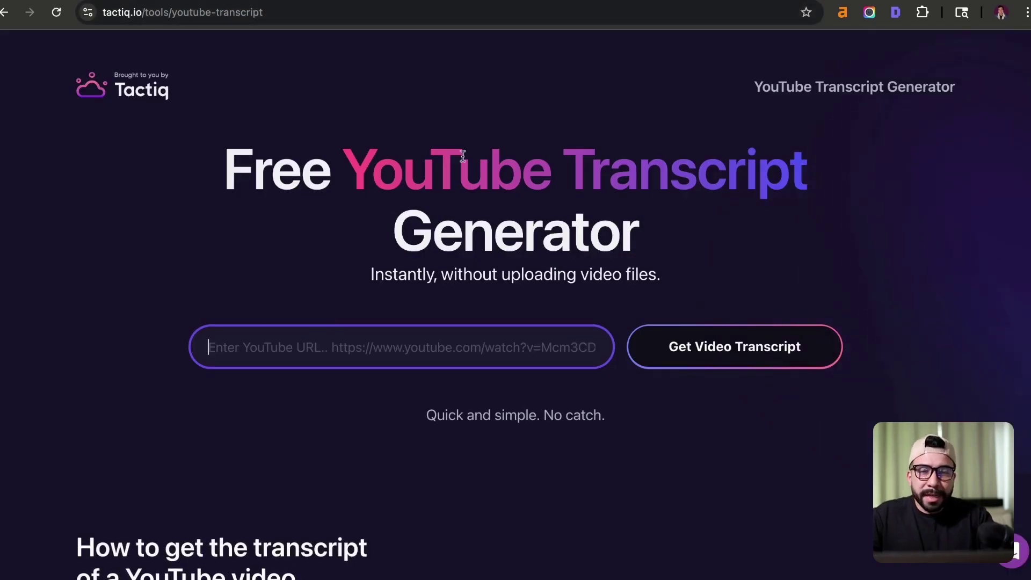
Generate the Poppy AI video's timestamped transcript in Tactiq from the pasted link
key(ctrl+v)
click(741, 349)
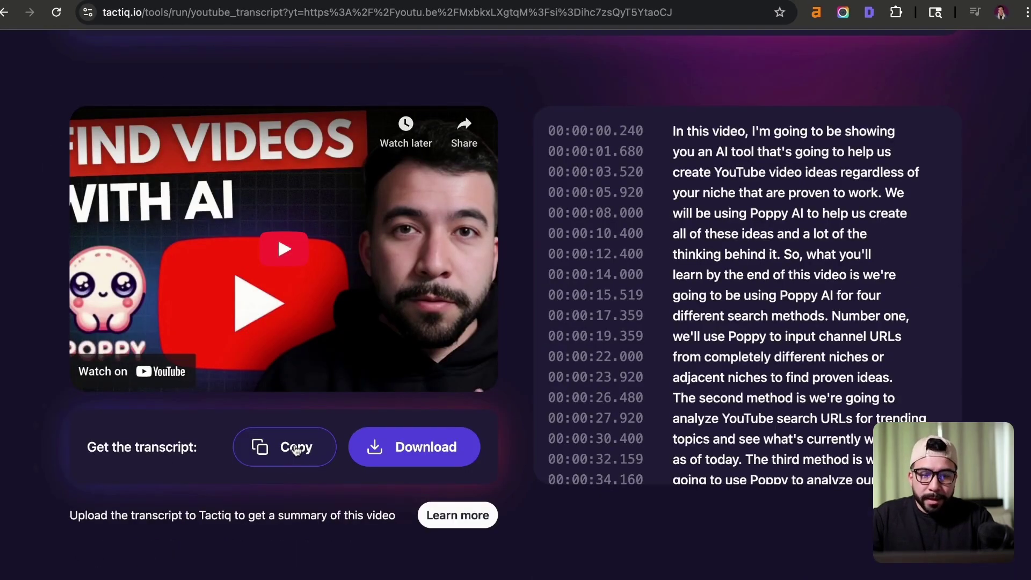
scroll(720, 301, down, 10)
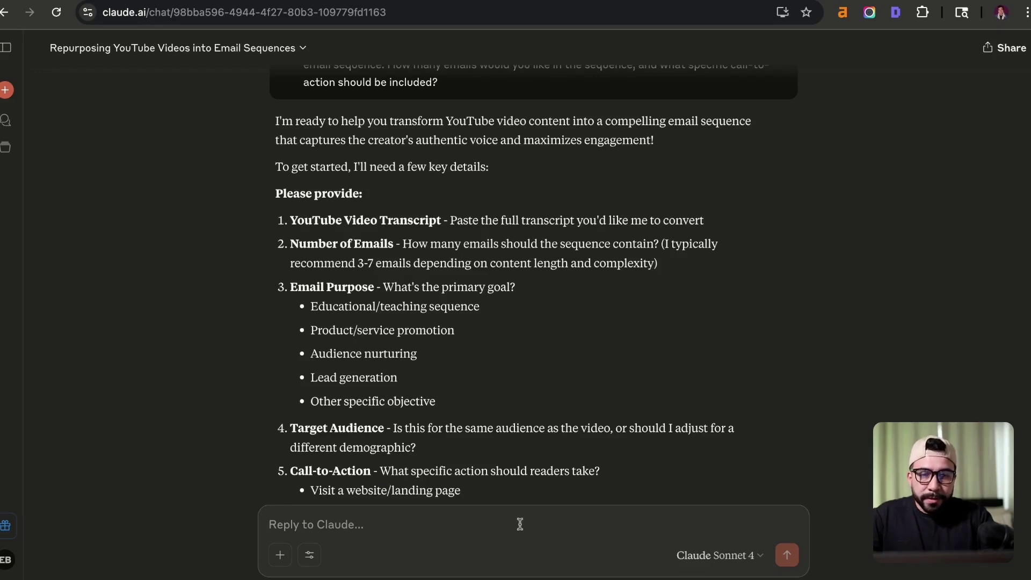
Paste the transcript and request '3 emails', 'educational with product promotion'
key(ctrl+v)
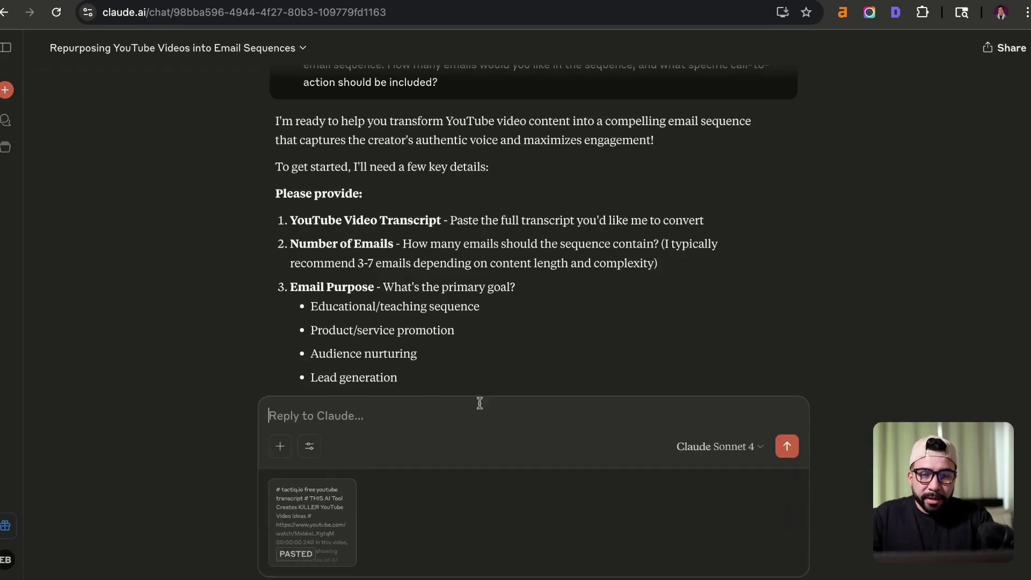
text(3 emails)
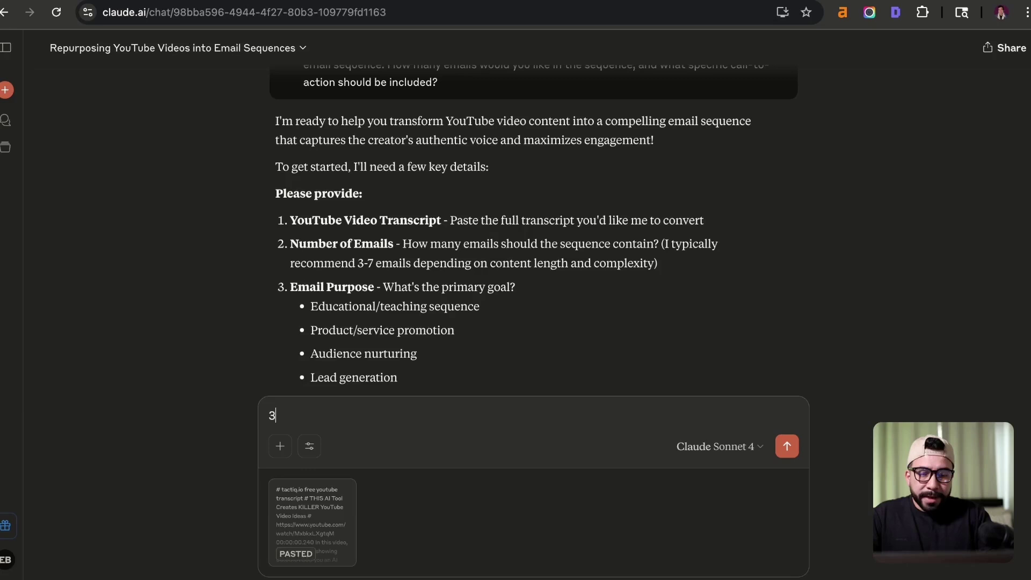
scroll(566, 256, down, 2)
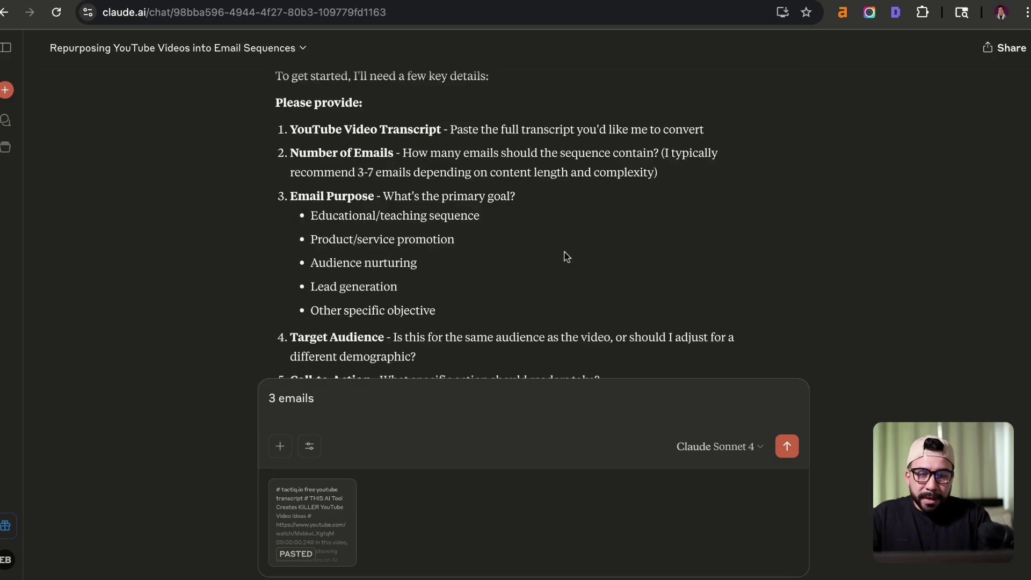
key(shift+Return)
text(educational with product promotion)
Add 'target audience is the same' and a CTA for Poppy AI with the $25-off code, then send
scroll(537, 237, down, 1)
key(shift+Return)
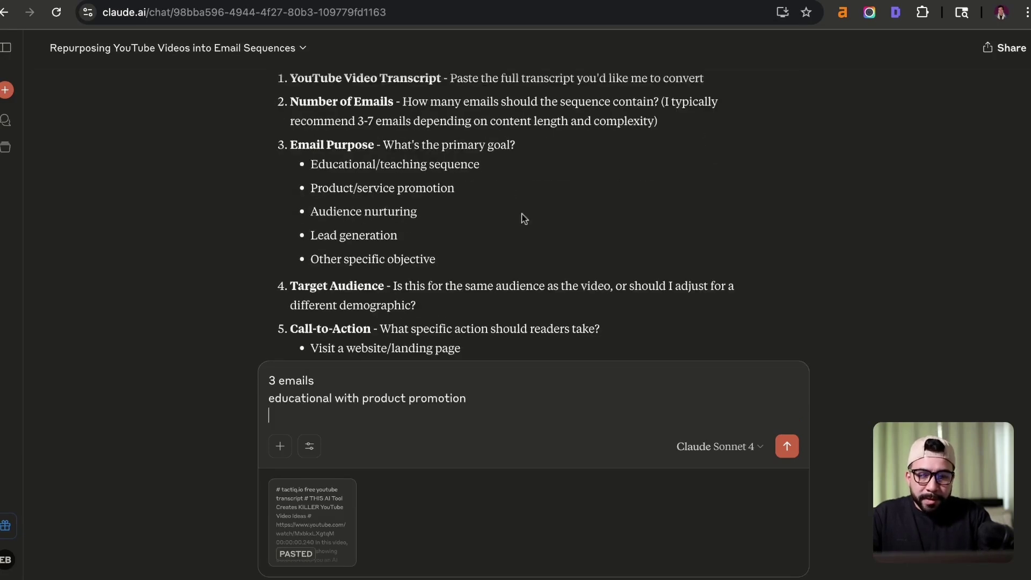
text(target audience is the same)
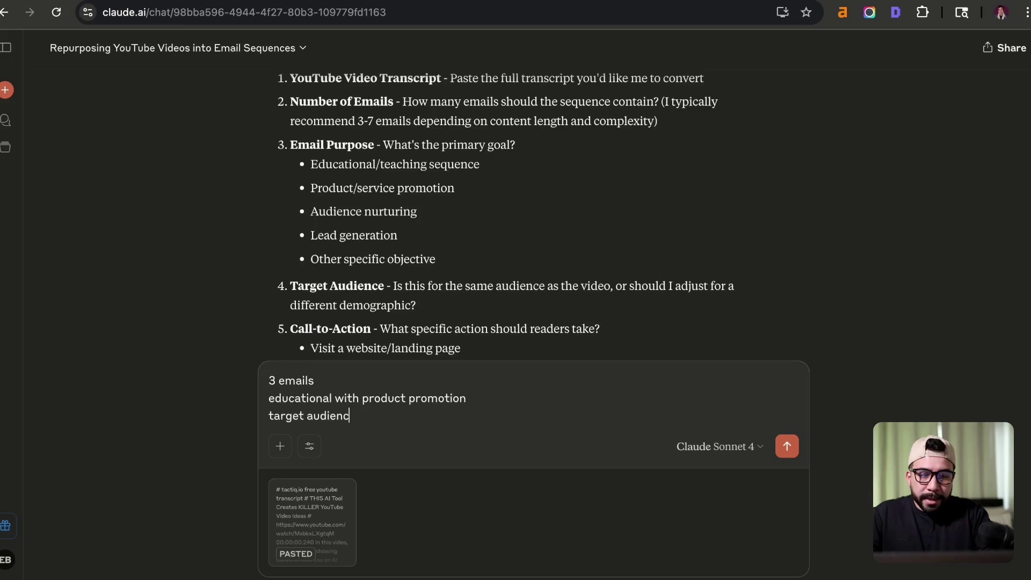
key(shift+Return)
text(CTA:)
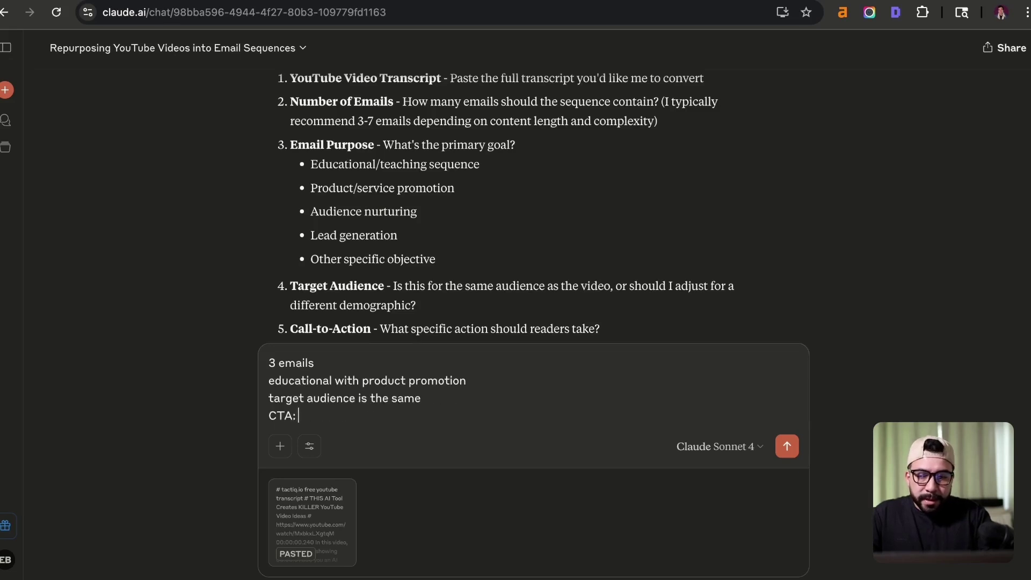
scroll(548, 211, down, 3)
text(get poppy ai )
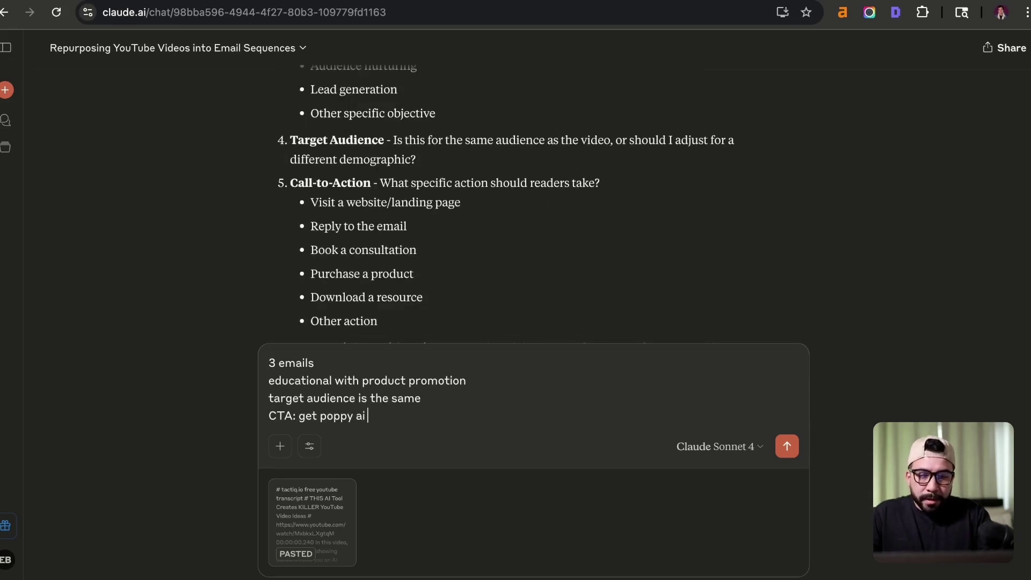
text(and use my code Eddy for $25 off any plan)
scroll(444, 179, down, 4)
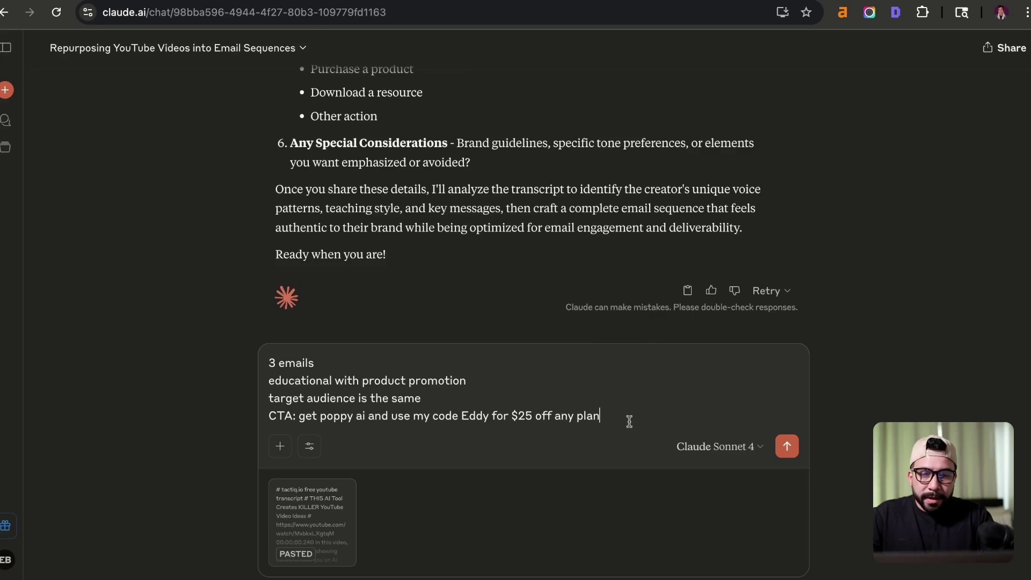
key(Return)
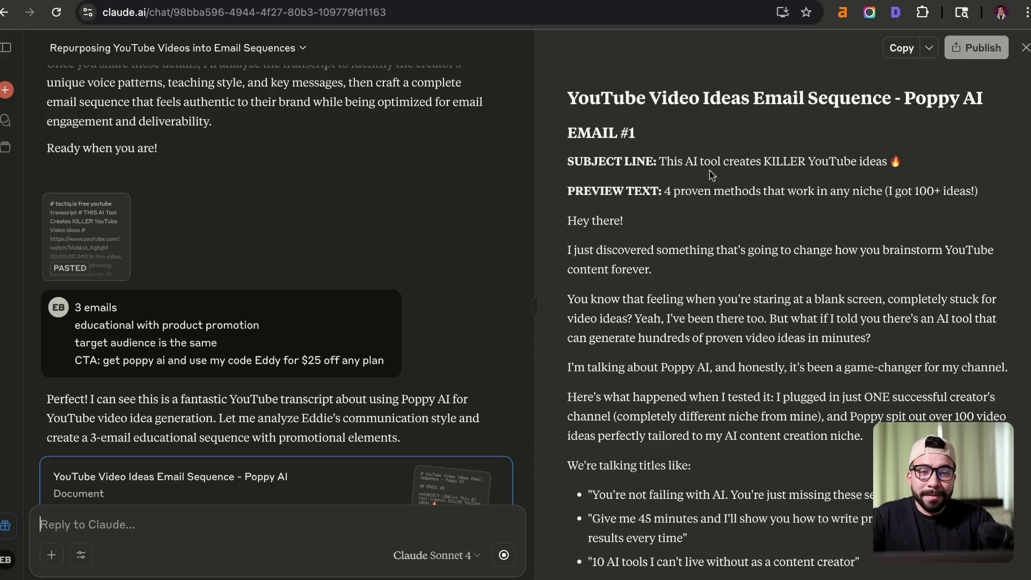
Review Email #1's subject line and opening paragraphs in the generated artifact
drag(660, 162, 932, 166)
click(932, 166)
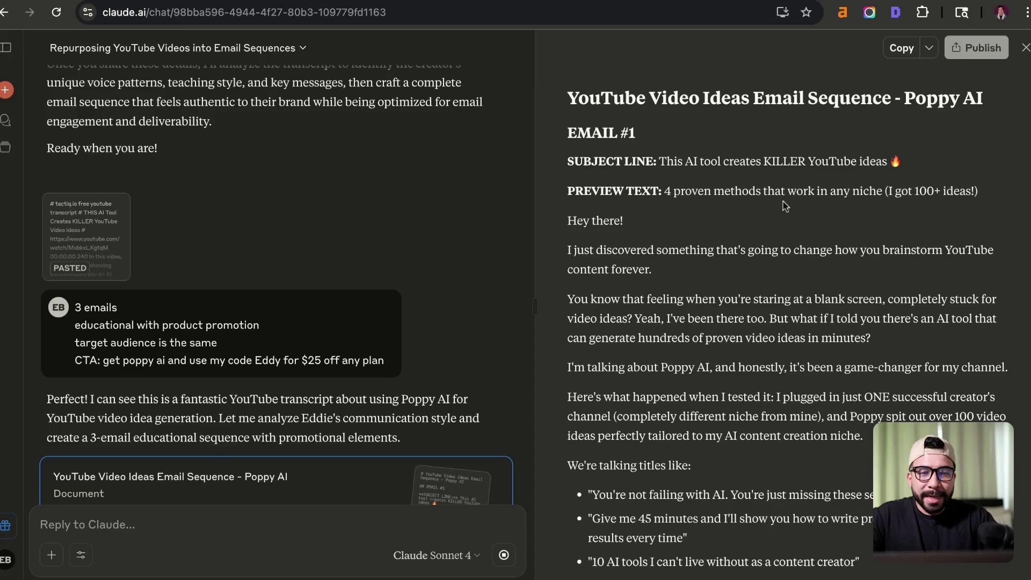
scroll(747, 218, down, 4)
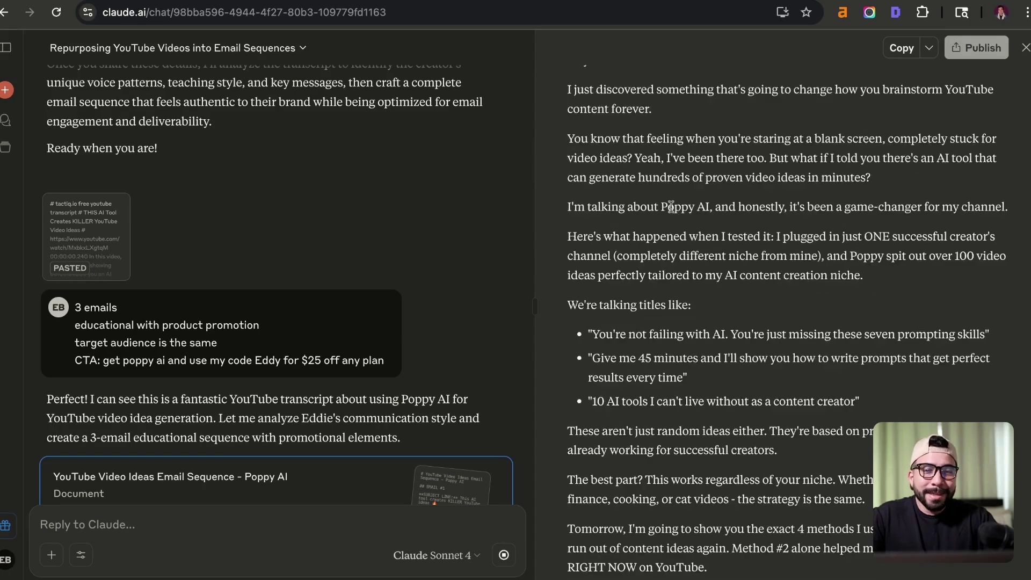
scroll(746, 218, up, 2)
drag(567, 131, 768, 367)
click(788, 295)
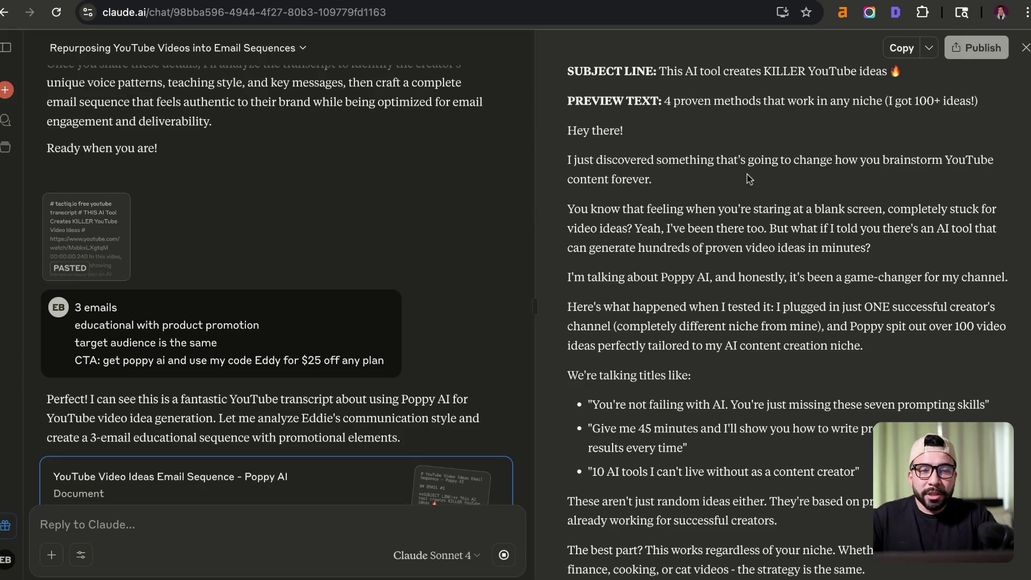
scroll(754, 210, down, 2)
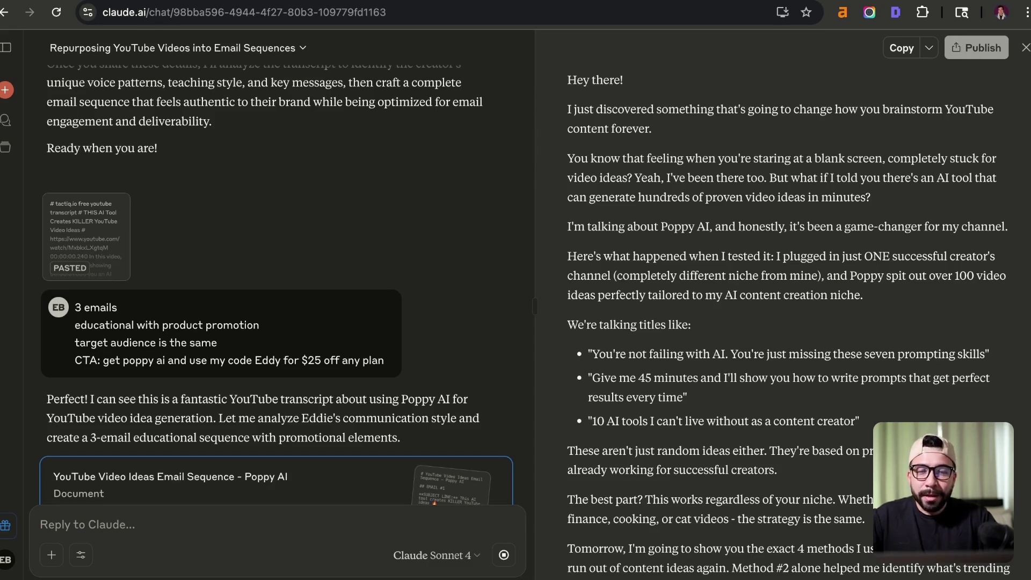
scroll(779, 201, down, 2)
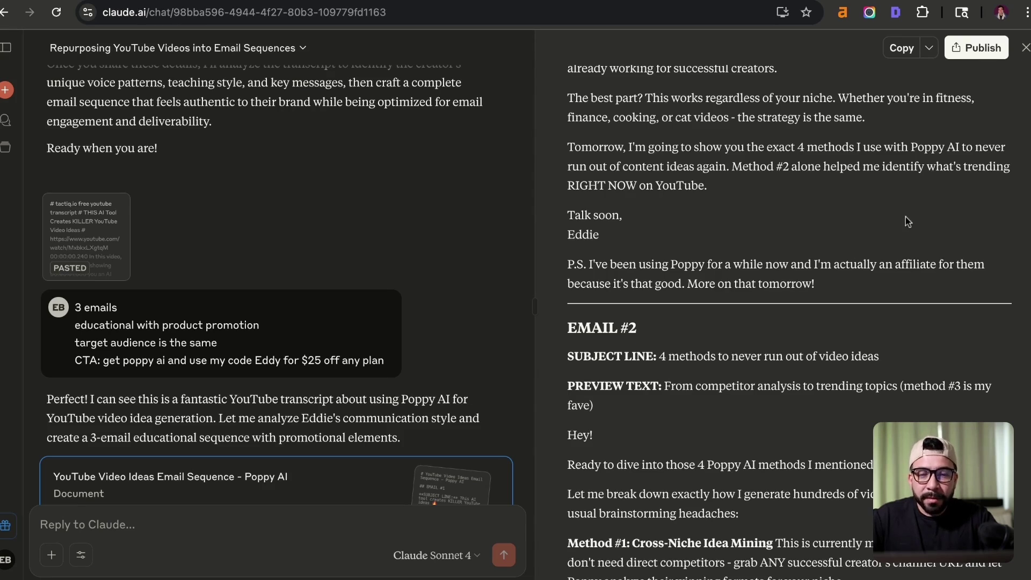
scroll(789, 234, down, 5)
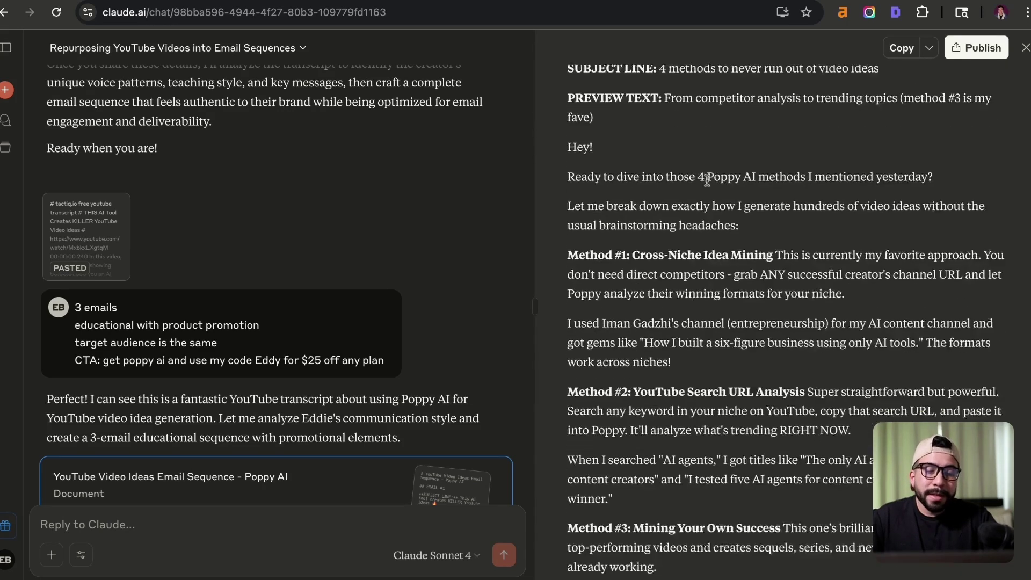
scroll(707, 180, up, 1)
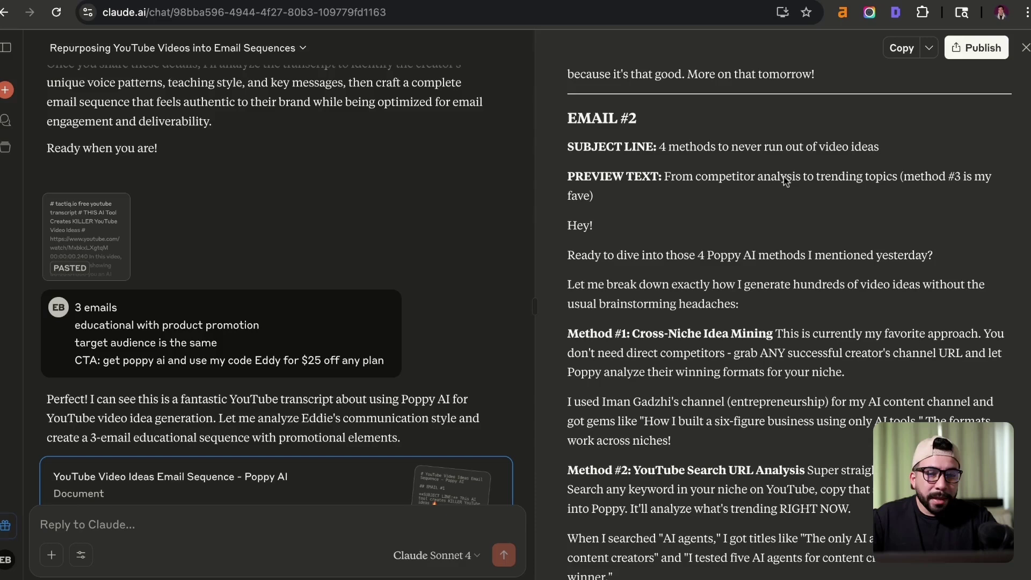
scroll(737, 201, down, 3)
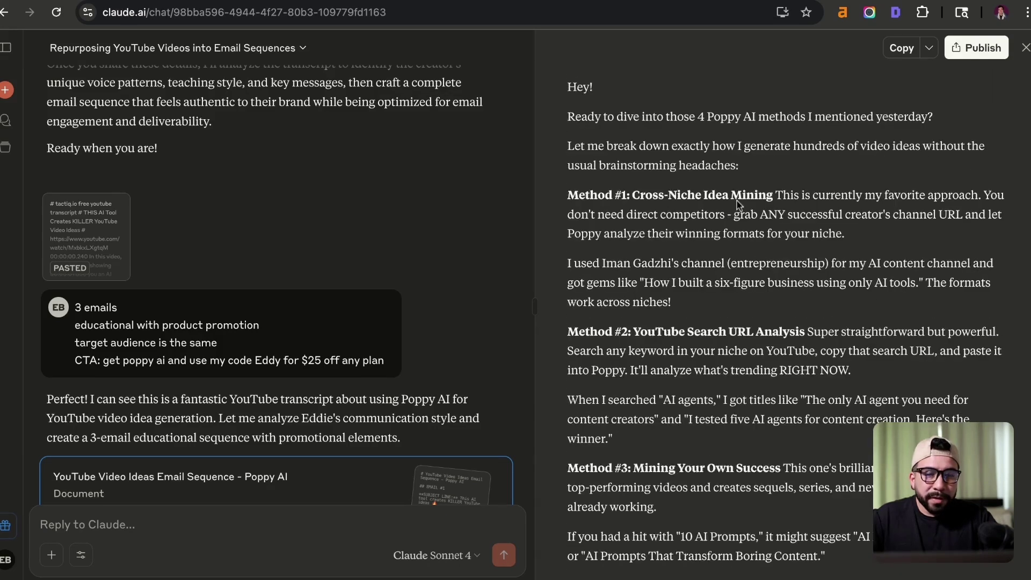
drag(571, 117, 746, 301)
scroll(747, 292, down, 8)
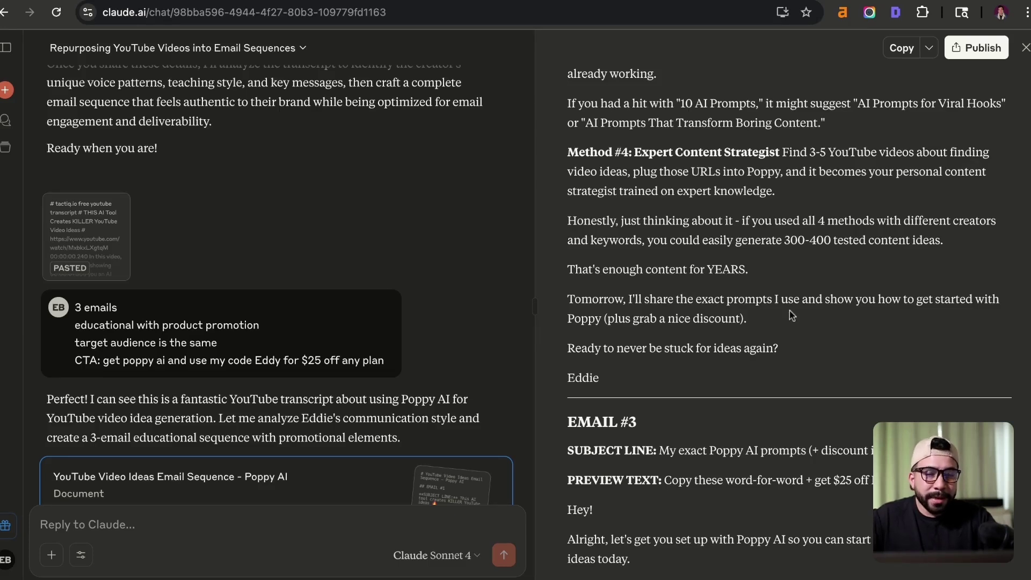
scroll(790, 322, down, 6)
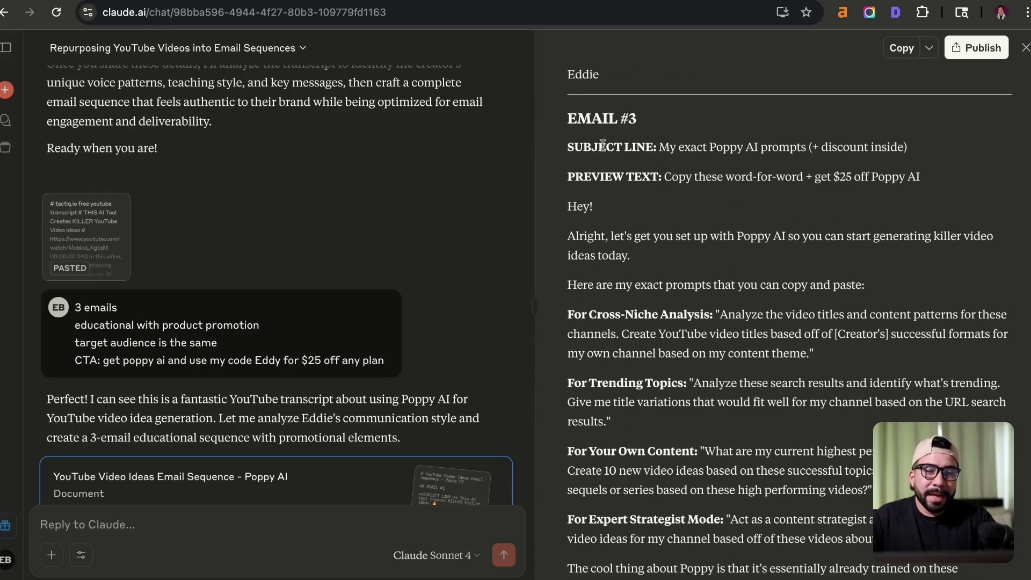
drag(568, 145, 919, 177)
click(819, 163)
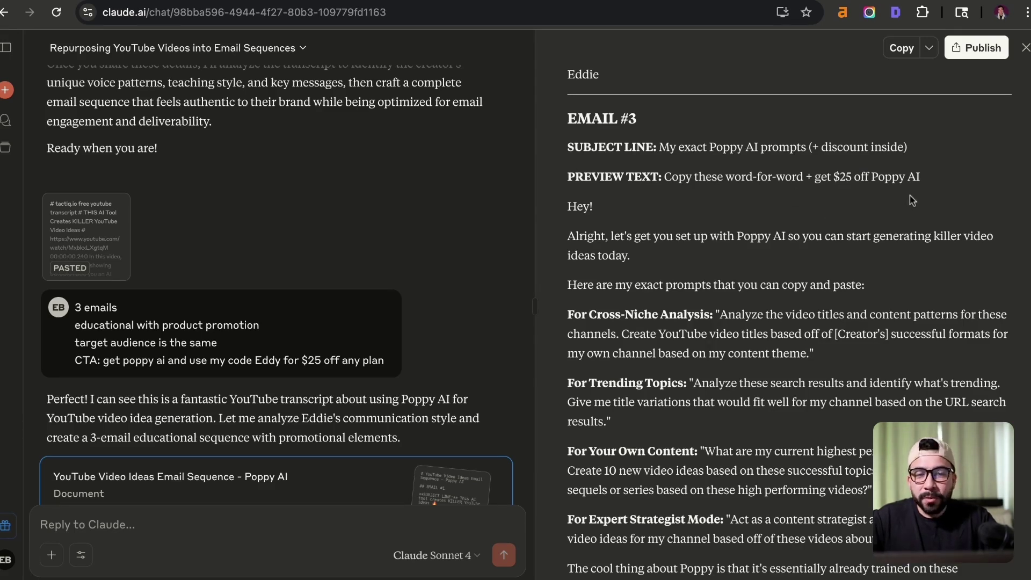
scroll(775, 215, down, 5)
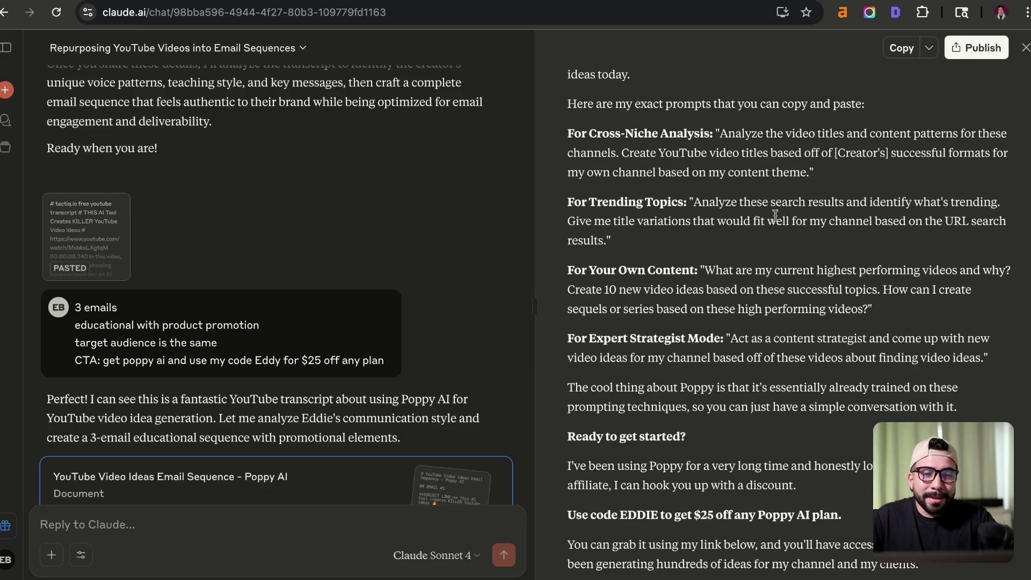
drag(549, 110, 797, 276)
scroll(797, 276, down, 2)
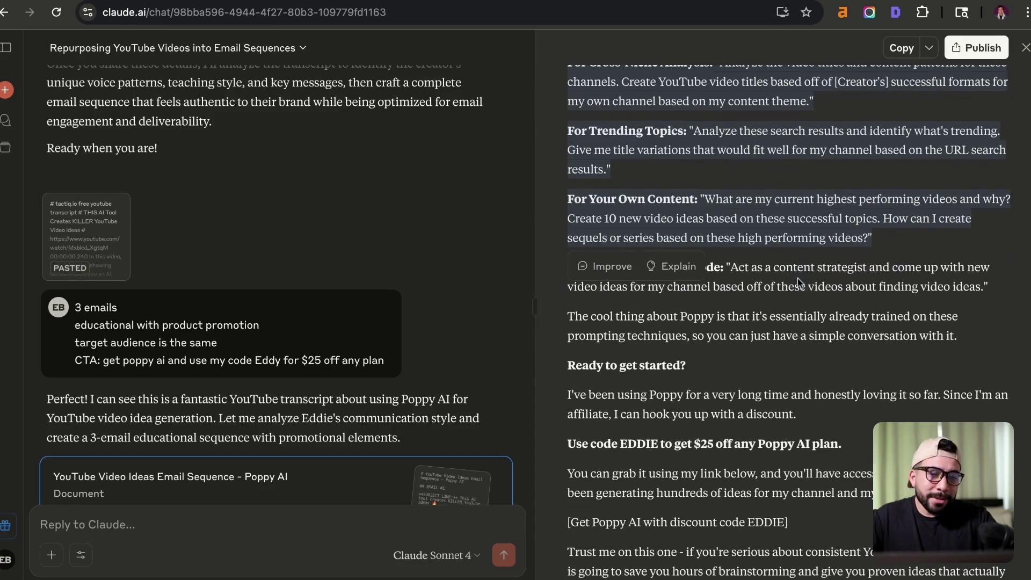
scroll(797, 278, down, 8)
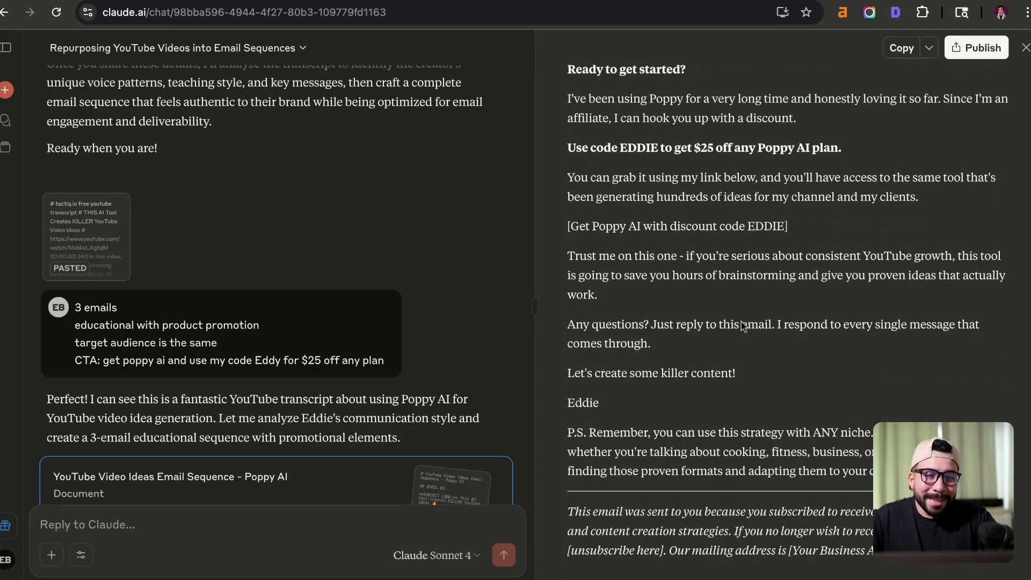